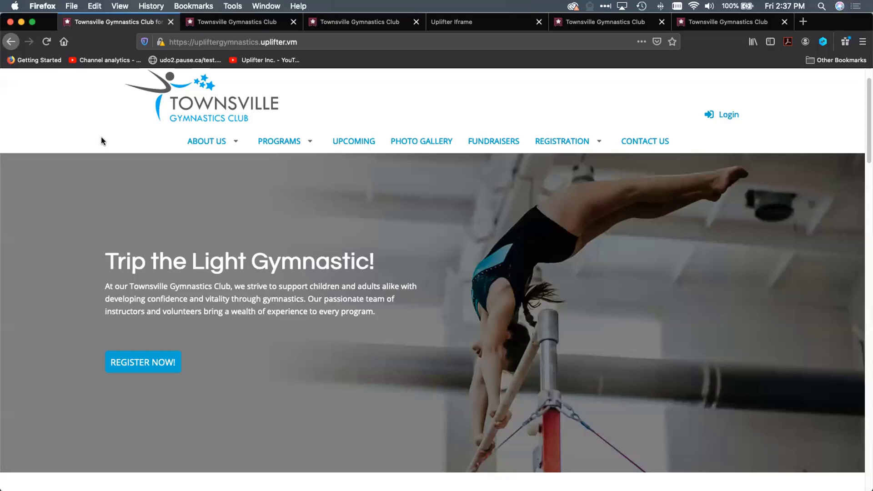
# Step: Open the club's invoice editing page and review the adjustments on the Women's - Acrobatics registration without changing them
pyautogui.hotkey('ctrl', 'Tab')
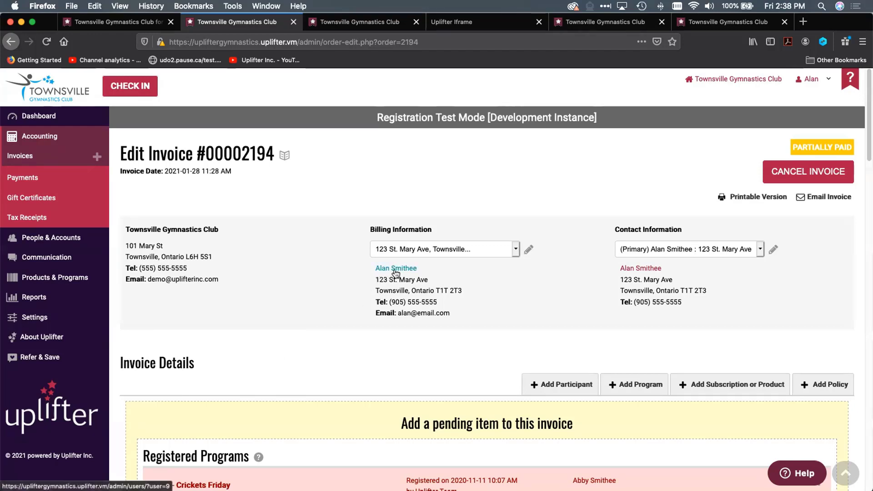
pyautogui.click(41, 42)
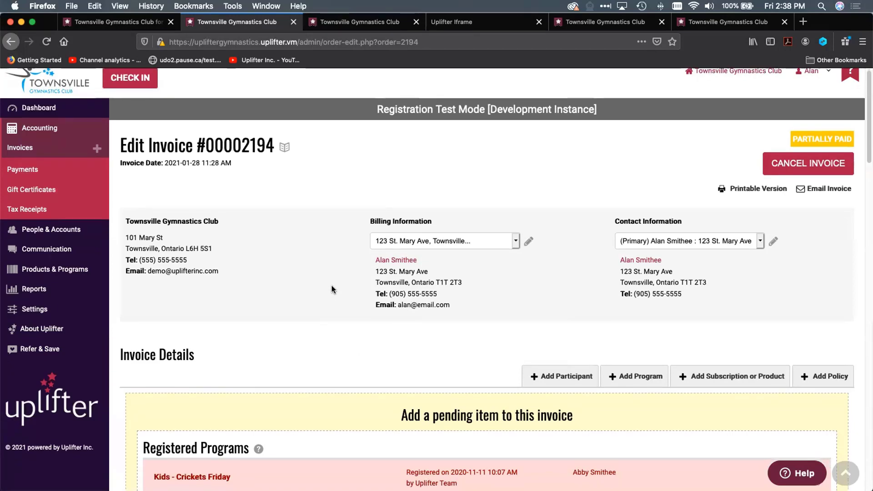
pyautogui.scroll(-4, 331, 291)
pyautogui.scroll(-2, 331, 285)
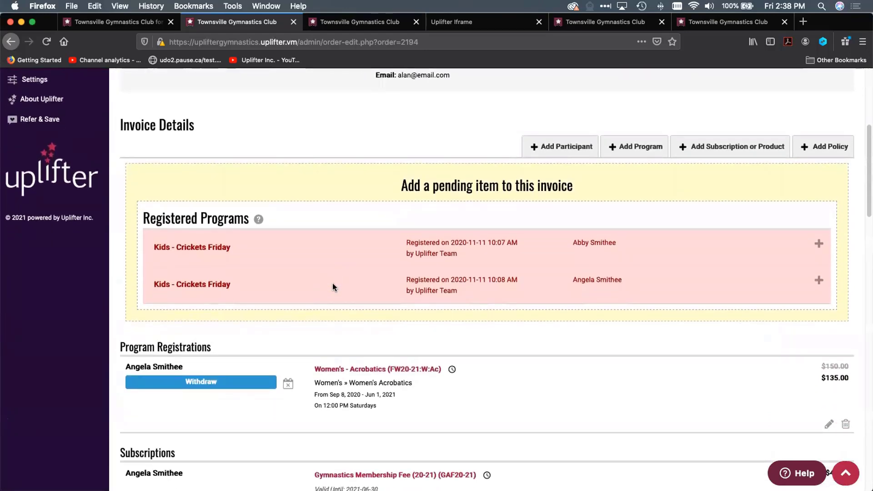
pyautogui.scroll(-1, 333, 284)
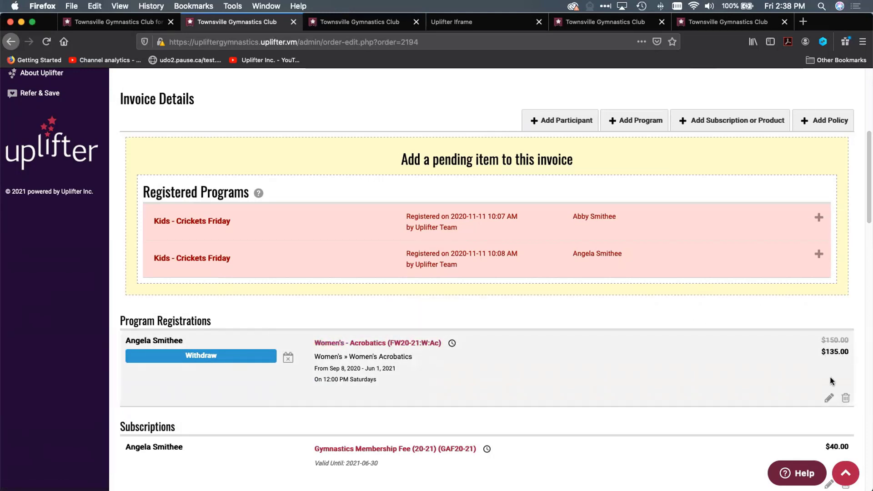
pyautogui.click(828, 398)
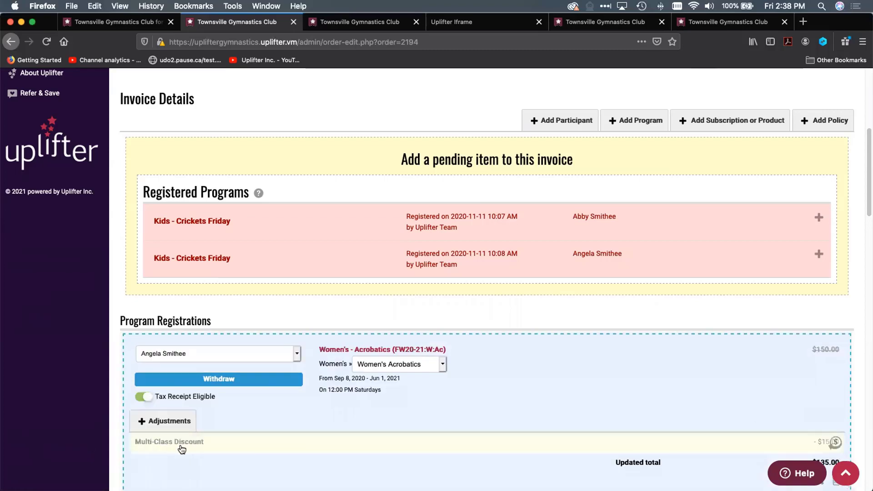
pyautogui.scroll(-3, 789, 382)
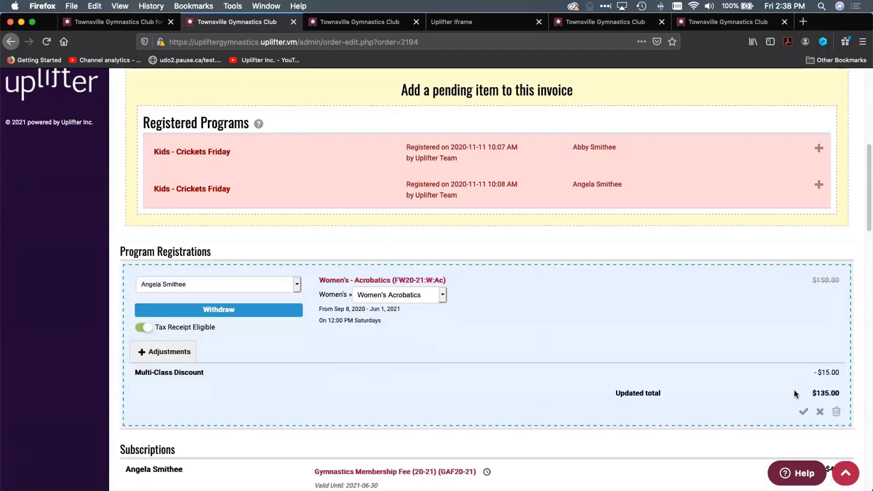
pyautogui.click(819, 411)
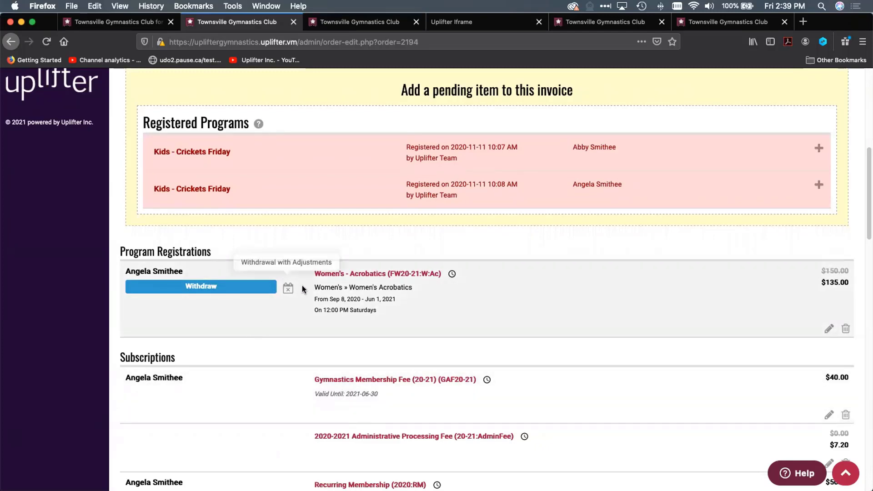
# Step: Withdraw the participant from Women's - Acrobatics using the Prorated Value & Proportional Adjustment, and review the added withdrawal adjustment
pyautogui.click(288, 291)
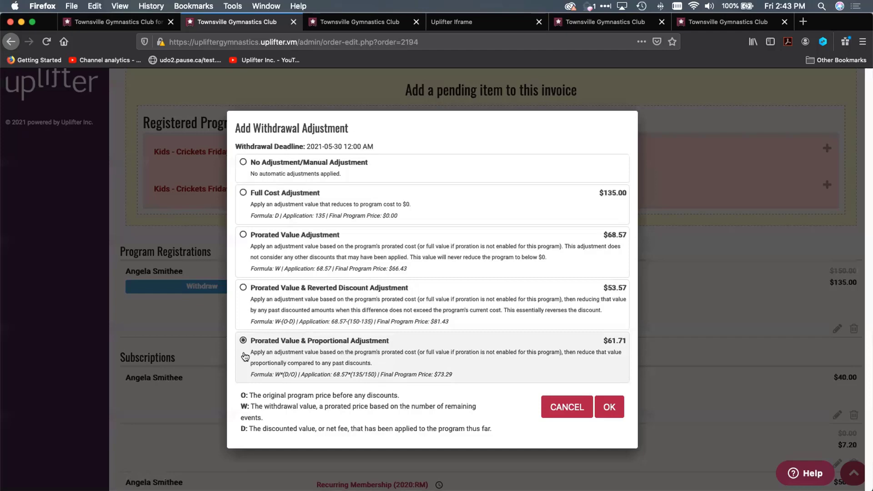
pyautogui.click(609, 408)
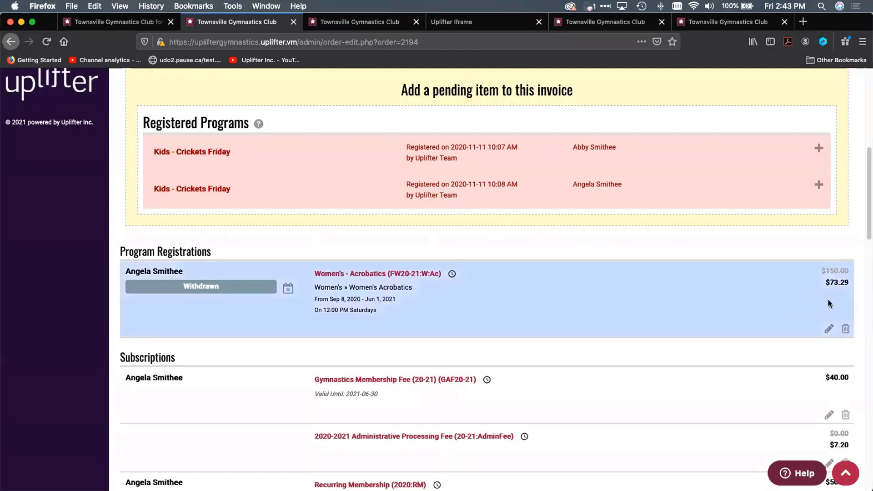
pyautogui.click(828, 328)
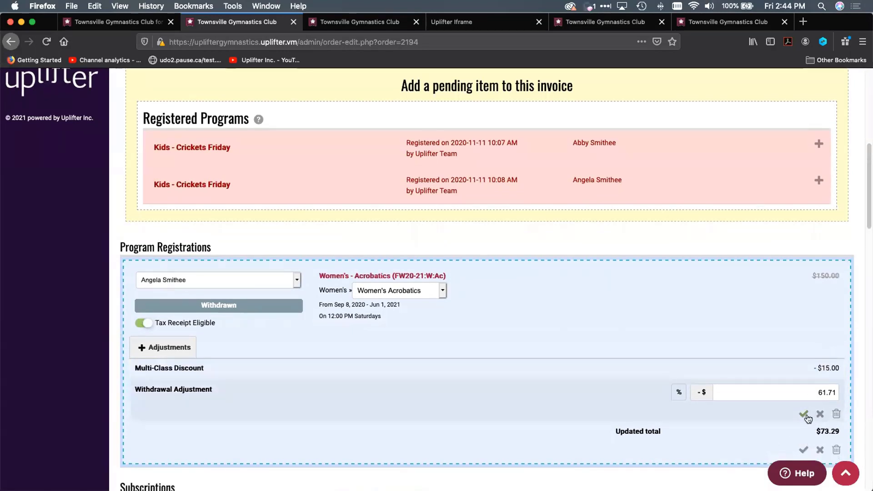
pyautogui.click(804, 414)
pyautogui.click(803, 426)
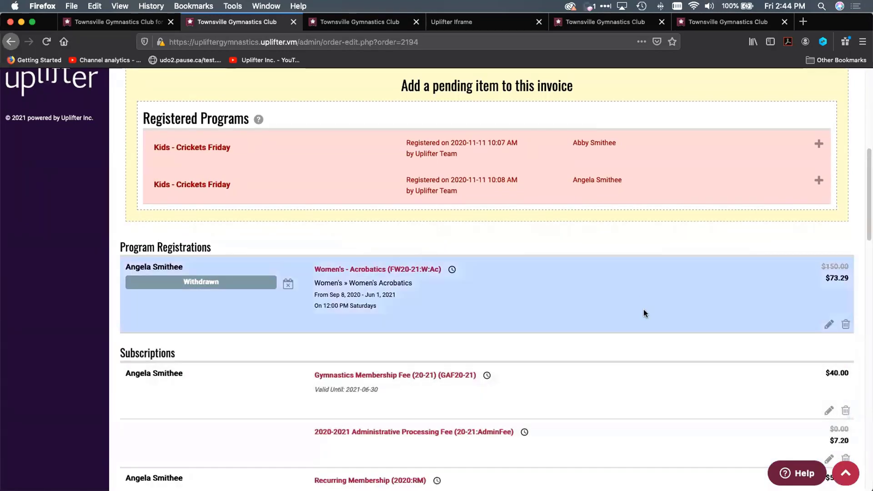
# Step: Examine the invoice's total, its scheduled payments and the amount left to refund
pyautogui.scroll(-10, 657, 321)
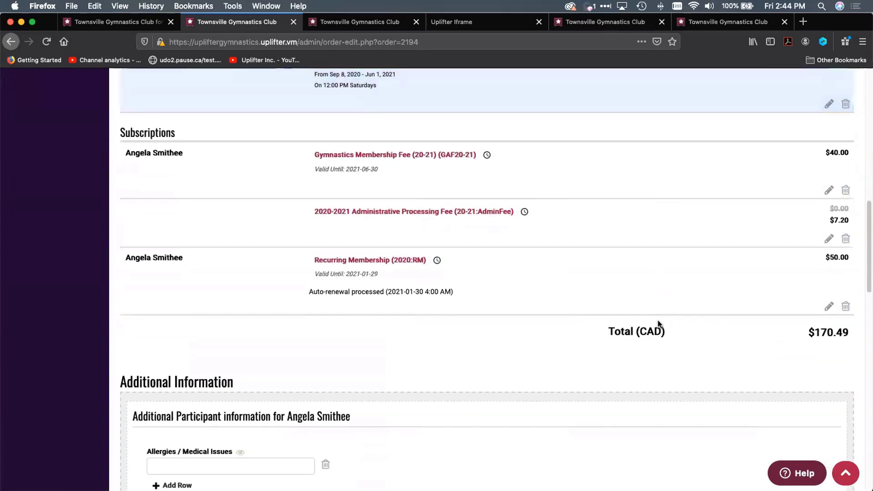
pyautogui.scroll(-8, 657, 324)
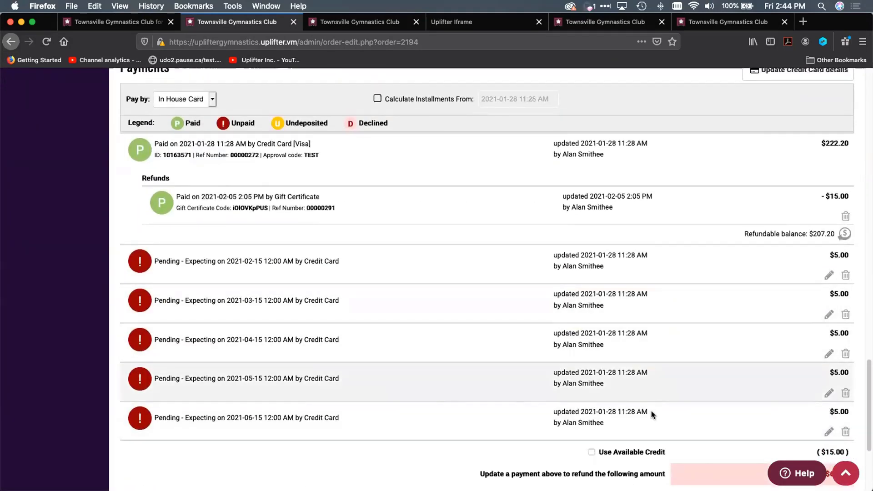
pyautogui.scroll(-1, 728, 416)
pyautogui.scroll(-4, 728, 415)
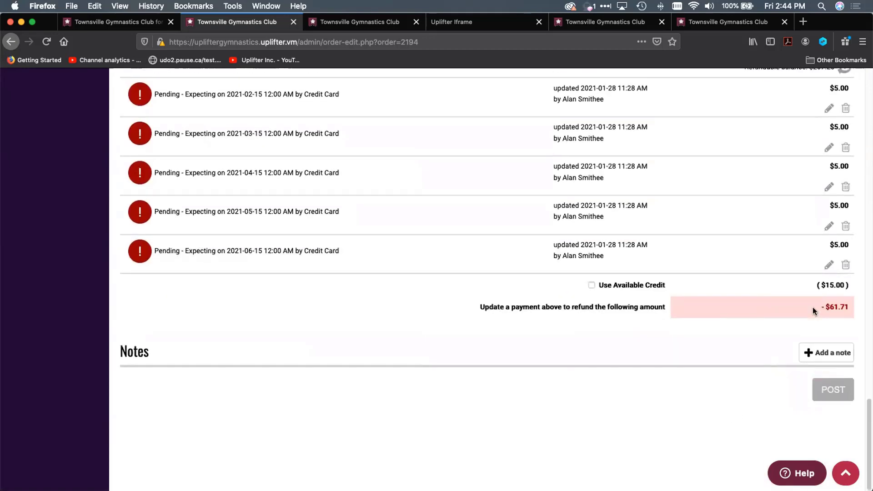
pyautogui.moveTo(812, 307); pyautogui.dragTo(859, 307)
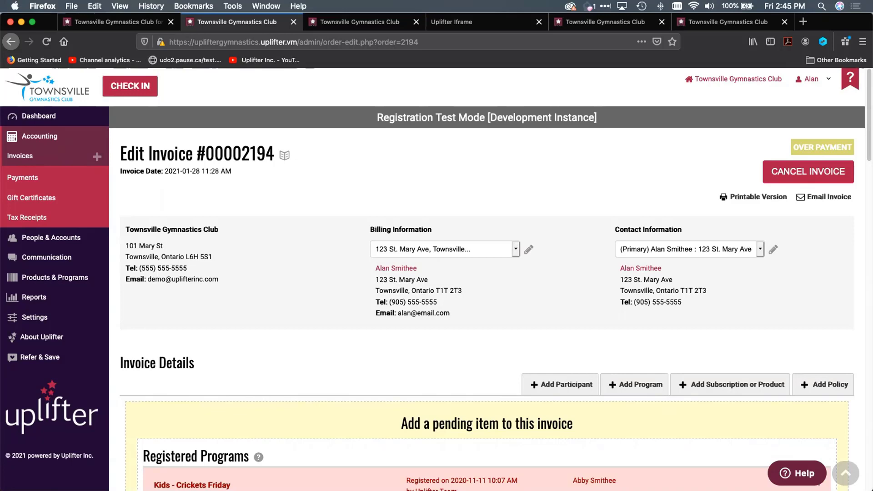
# Step: Try the Disabled option for Default Withdrawal Mode in the Uplifter Settings site options, and restore Prorated Value & Proportional Adjustment
pyautogui.hotkey('ctrl', 'Tab')
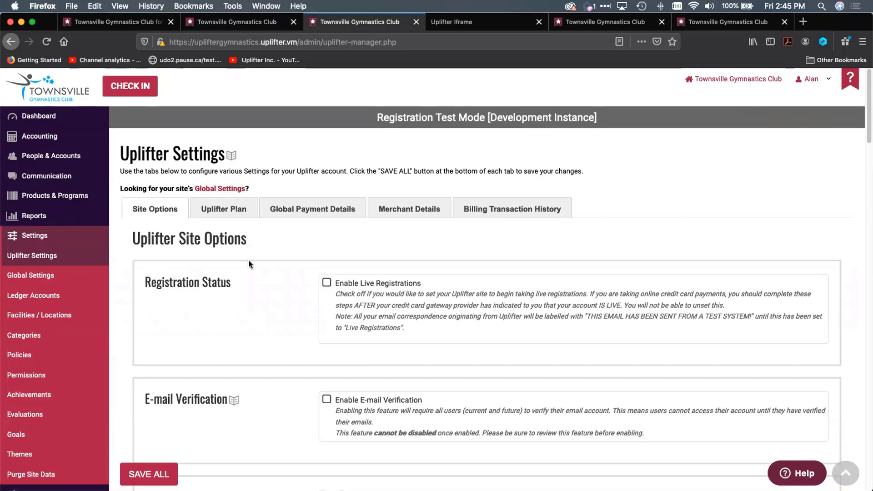
pyautogui.scroll(-6, 250, 274)
pyautogui.scroll(-20, 249, 275)
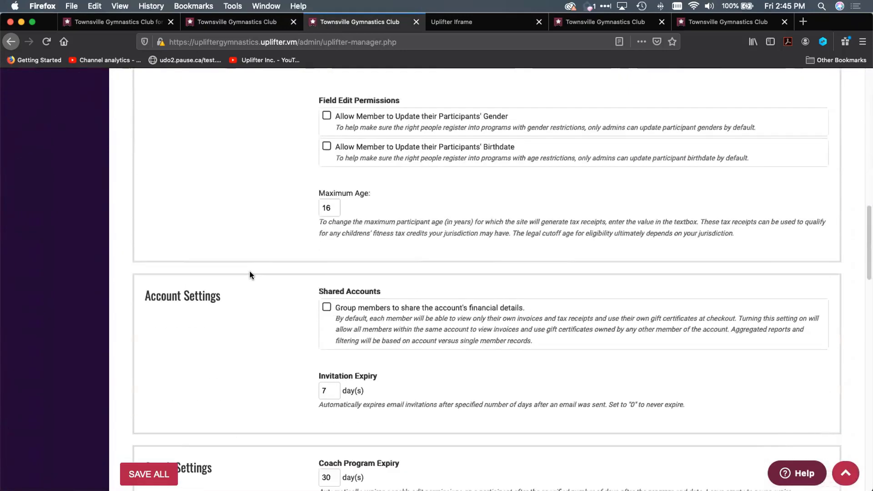
pyautogui.scroll(-8, 247, 269)
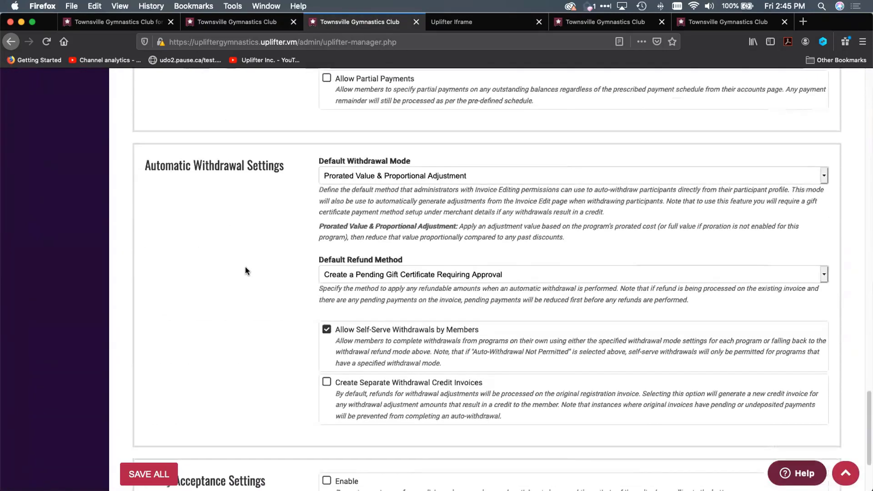
pyautogui.click(362, 178)
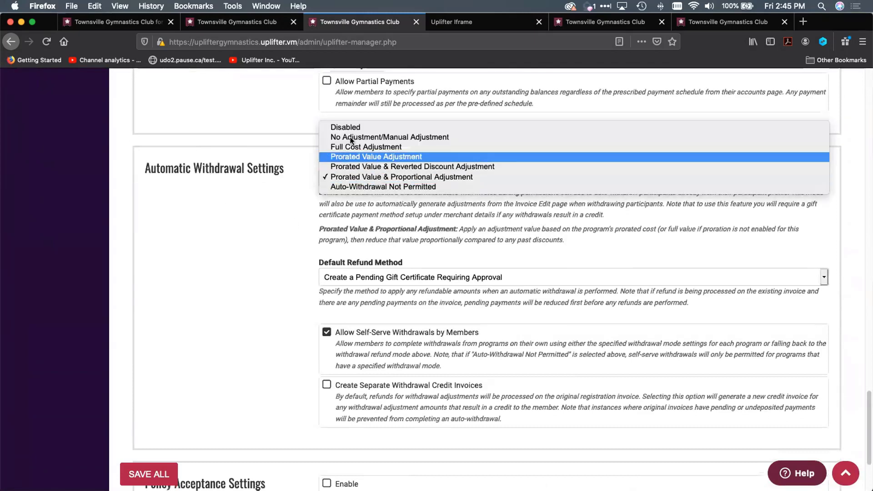
pyautogui.click(346, 127)
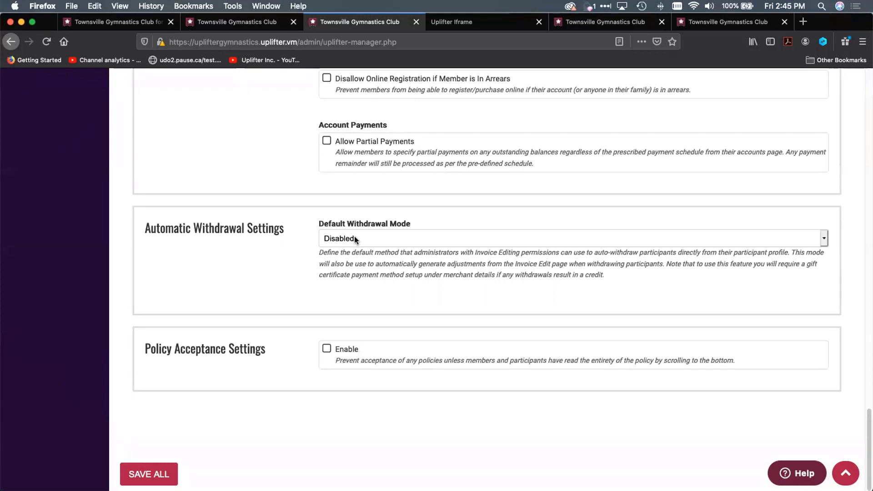
pyautogui.click(355, 240)
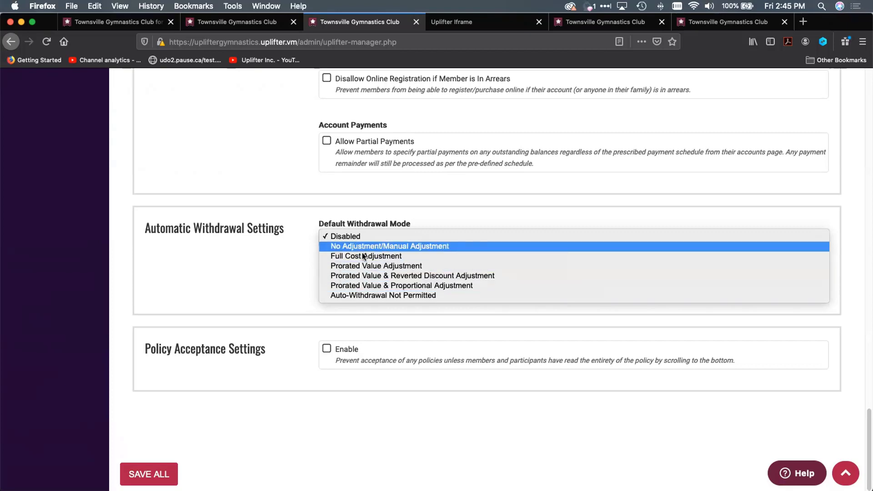
pyautogui.click(369, 287)
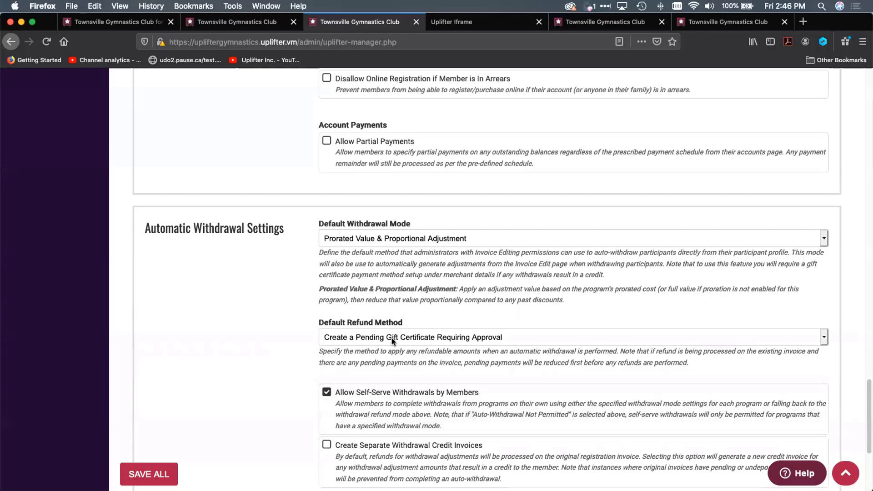
# Step: Examine the Default Refund Method choices and the self-serve and separate credit invoice options in Automatic Withdrawal Settings
pyautogui.scroll(-2, 386, 340)
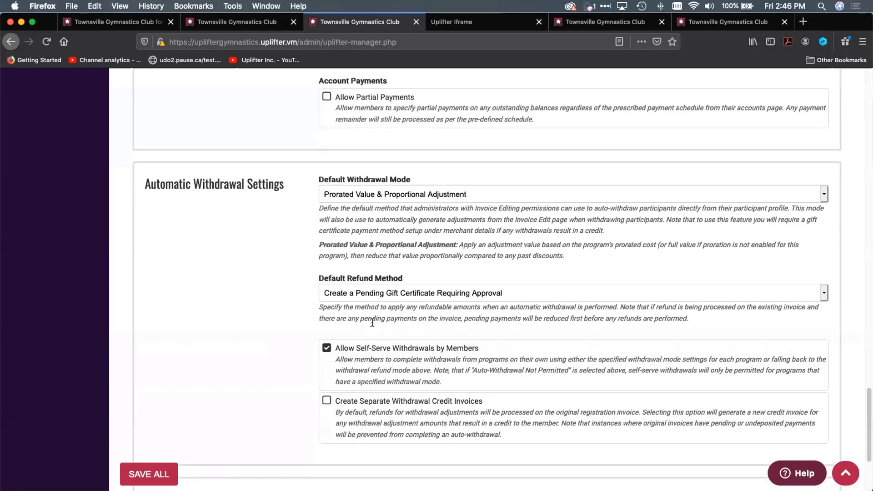
pyautogui.click(359, 296)
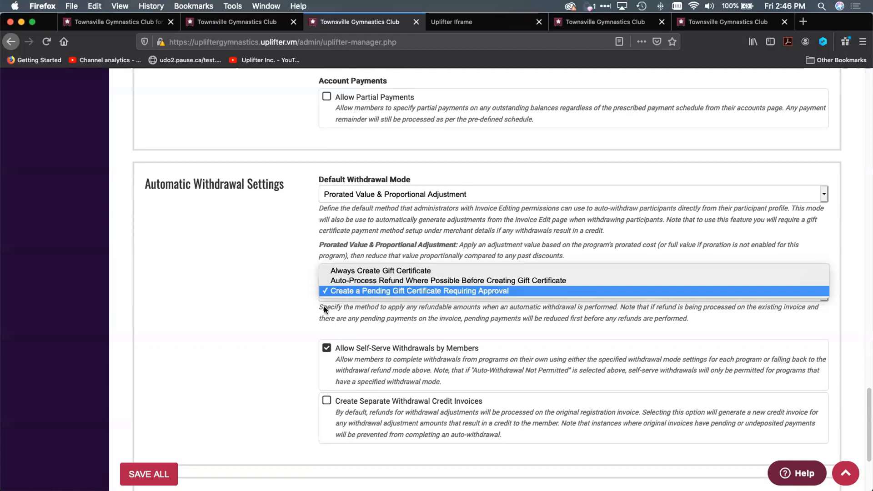
pyautogui.click(258, 311)
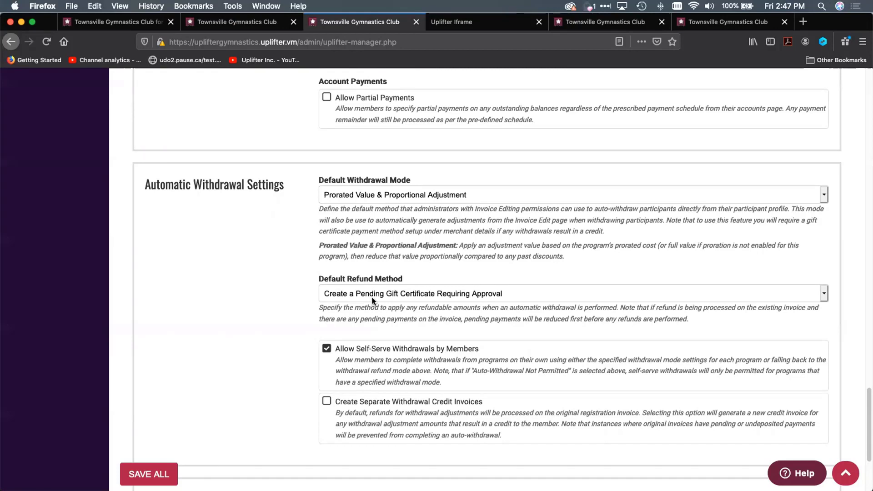
pyautogui.click(342, 291)
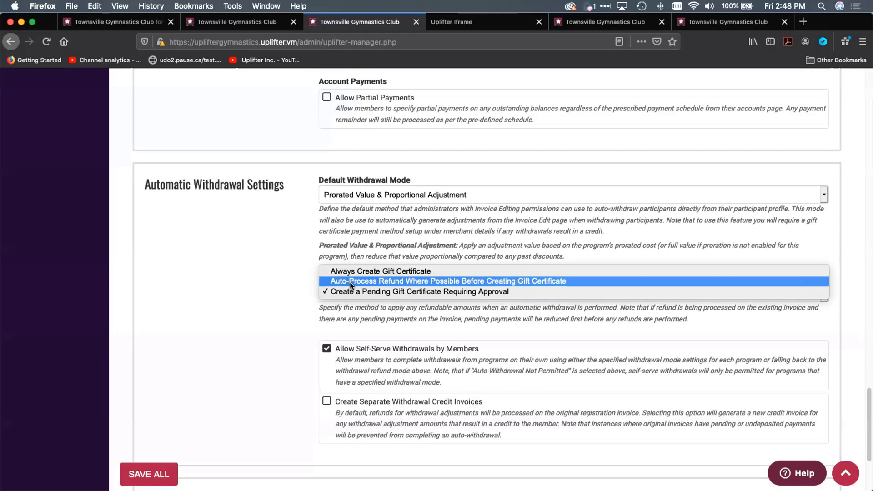
pyautogui.click(282, 289)
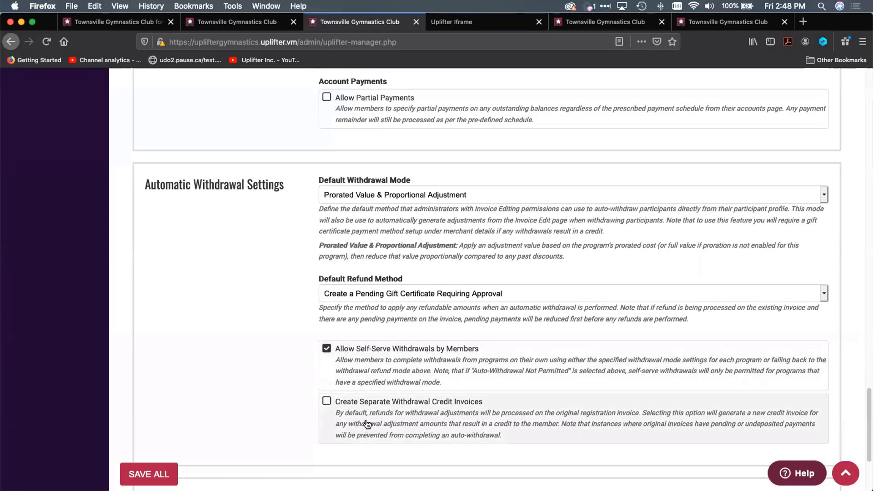
pyautogui.scroll(-1, 369, 423)
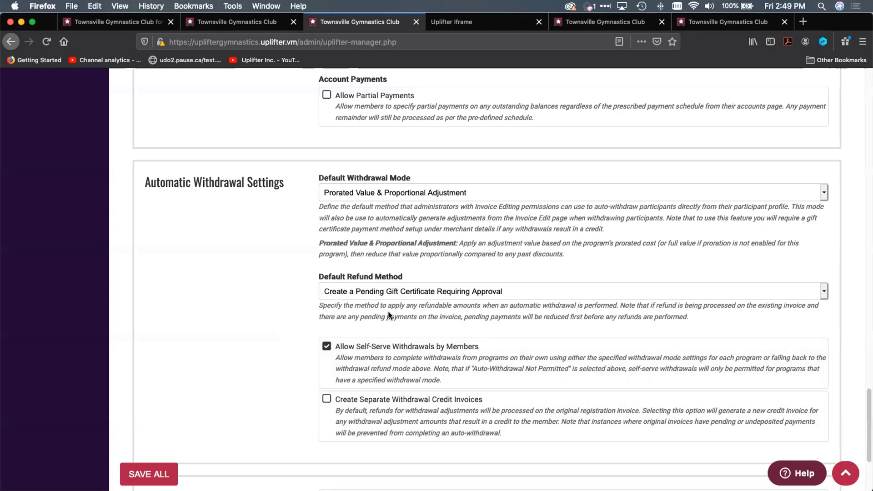
# Step: Examine the withdrawal deadline, withdrawal mode and self-serve withdrawal settings of the Women's - Acrobatics program
pyautogui.hotkey('ctrl', 'Tab')
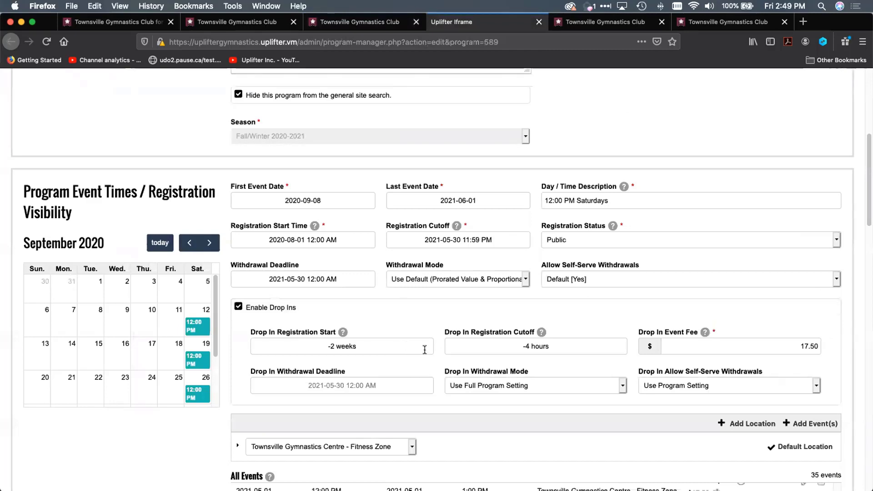
pyautogui.scroll(1, 424, 348)
pyautogui.scroll(6, 424, 349)
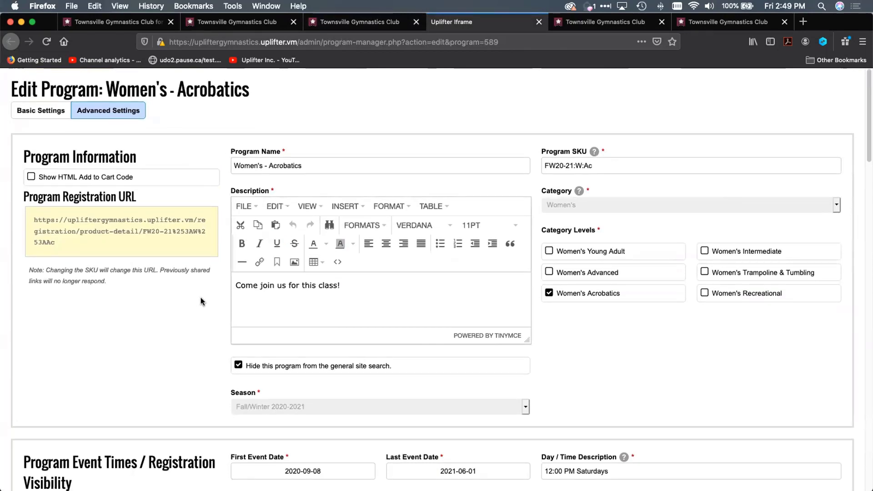
pyautogui.scroll(-1, 202, 302)
pyautogui.scroll(-5, 202, 301)
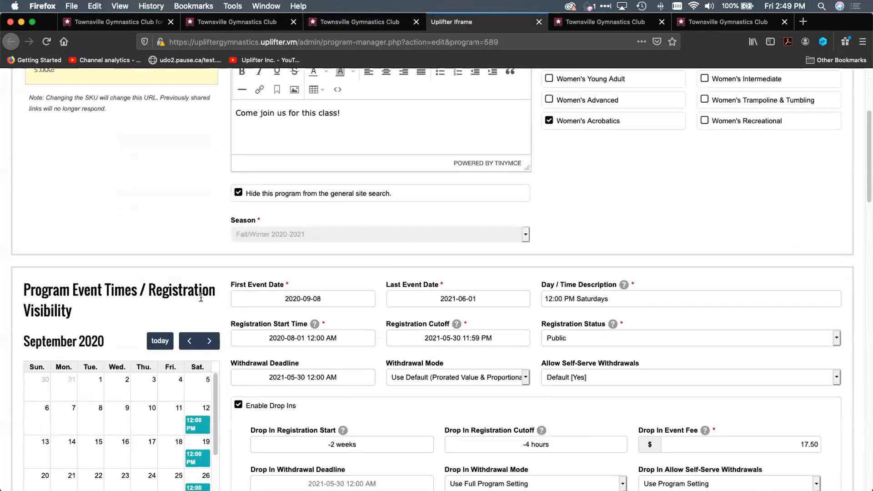
pyautogui.scroll(1, 356, 376)
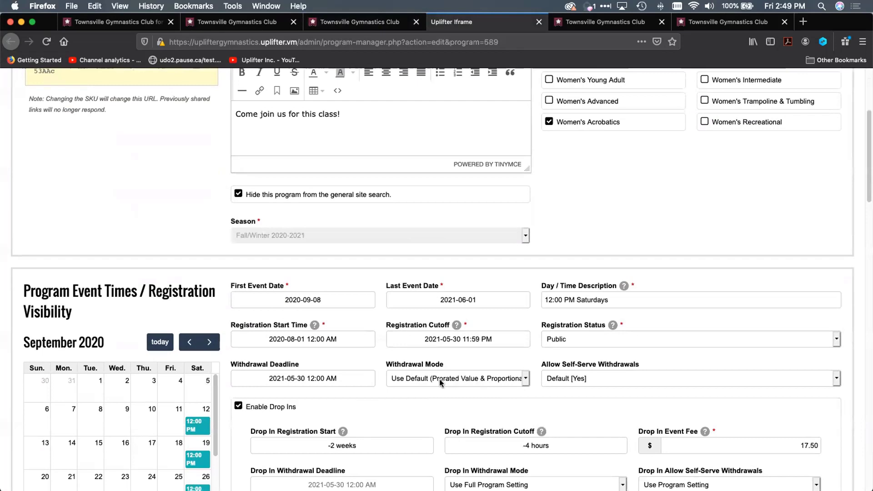
pyautogui.scroll(-2, 473, 375)
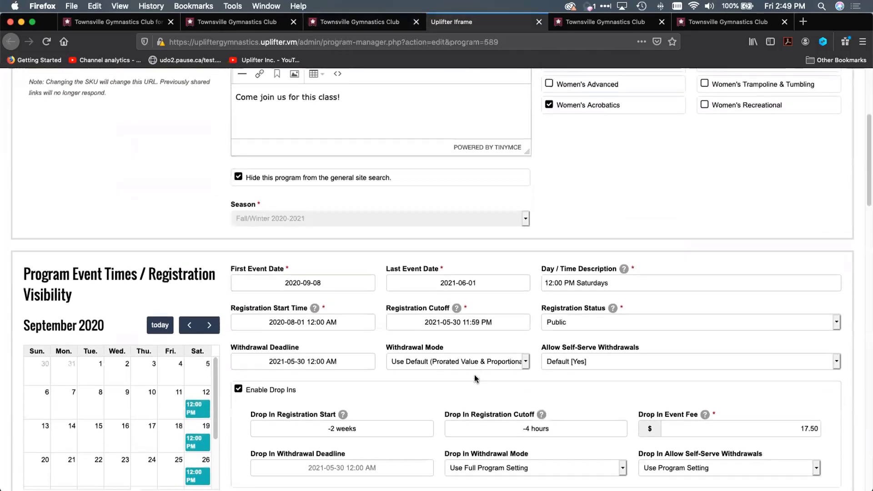
pyautogui.click(266, 315)
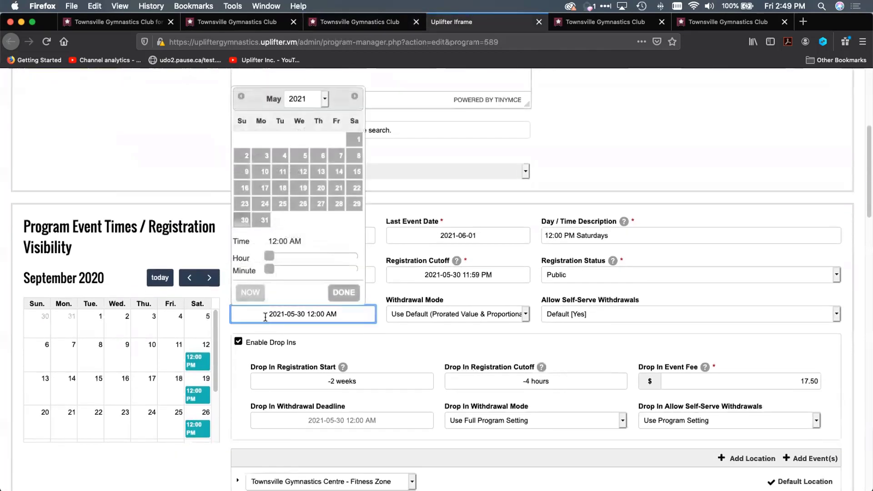
pyautogui.click(265, 316)
pyautogui.click(222, 283)
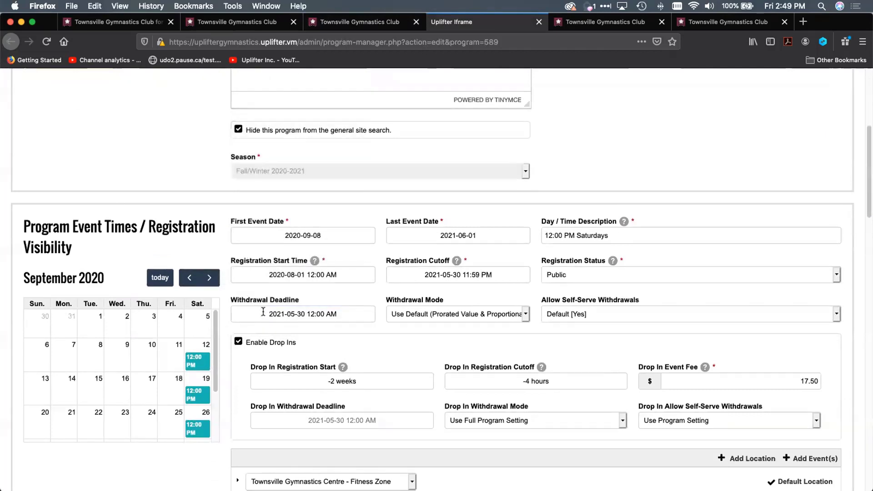
# Step: Examine the Withdrawal Deadline date and its date picker for the Women's - Acrobatics program
pyautogui.click(264, 314)
pyautogui.click(354, 313)
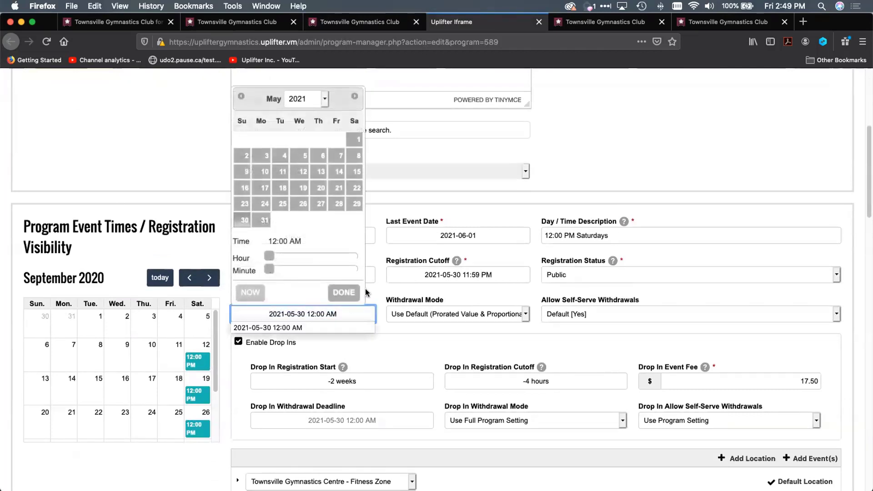
pyautogui.click(384, 295)
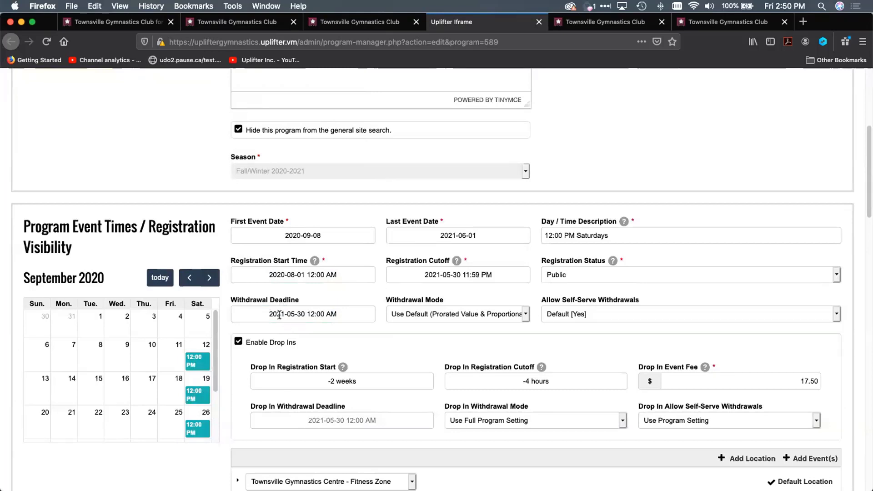
pyautogui.click(354, 314)
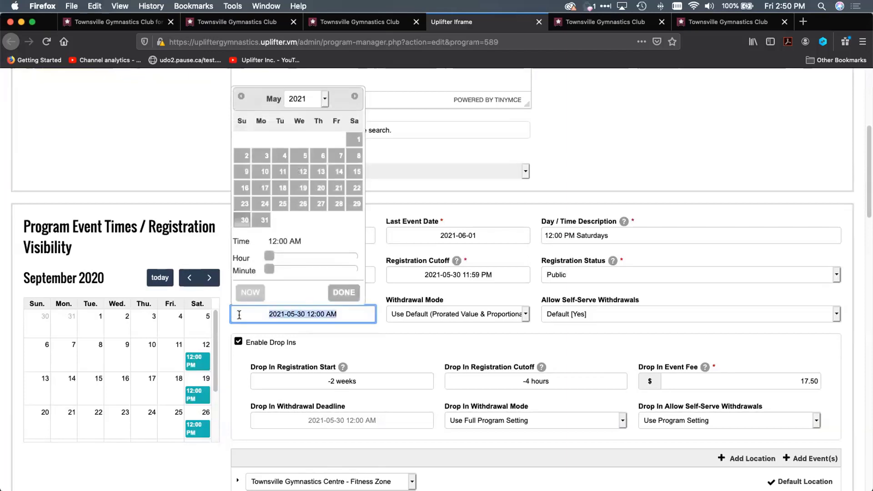
pyautogui.click(247, 313)
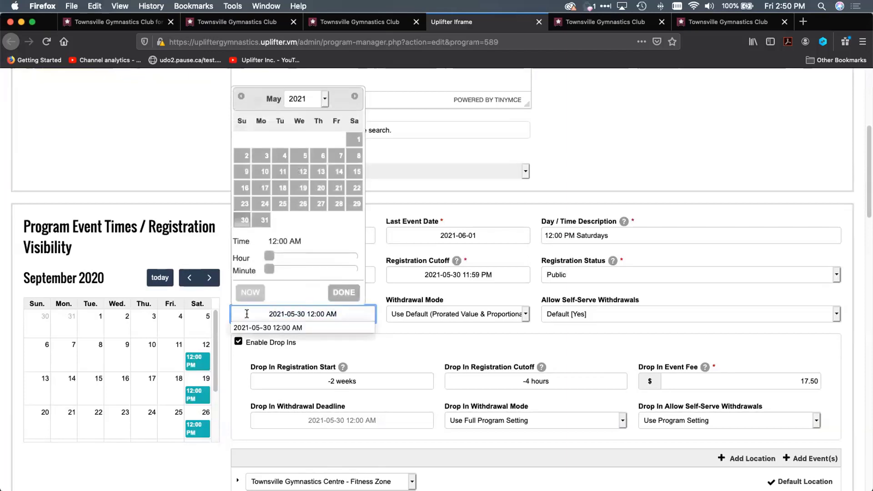
pyautogui.click(405, 331)
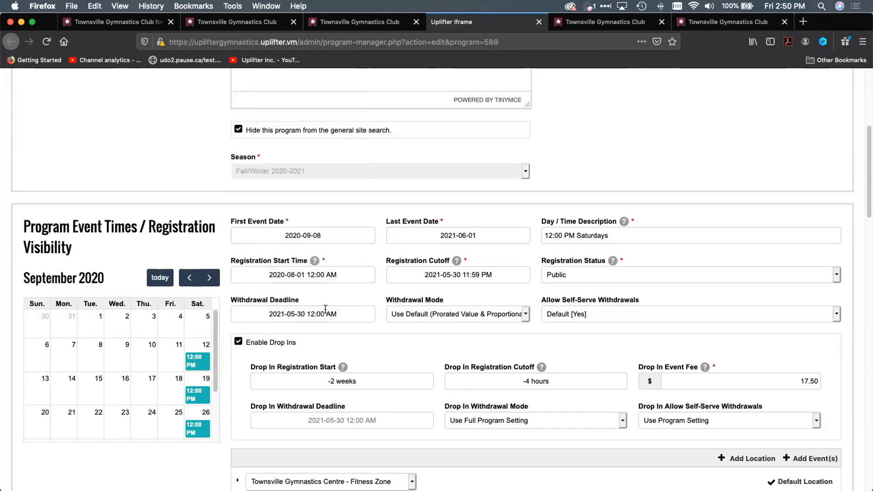
# Step: Review the Withdrawal Mode choices available for the program
pyautogui.scroll(1, 350, 318)
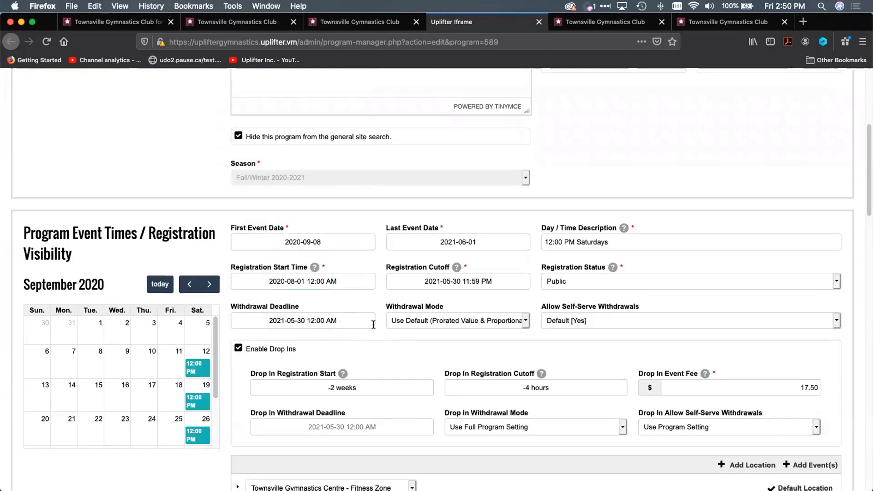
pyautogui.click(469, 321)
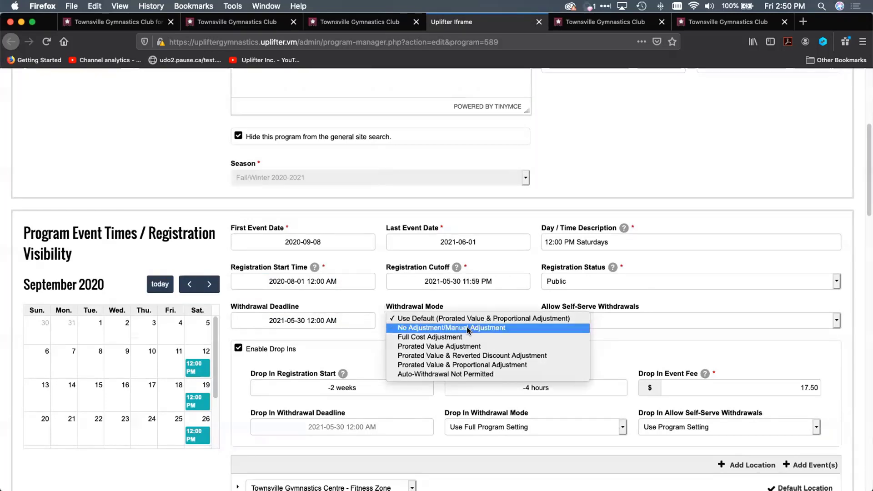
pyautogui.click(452, 302)
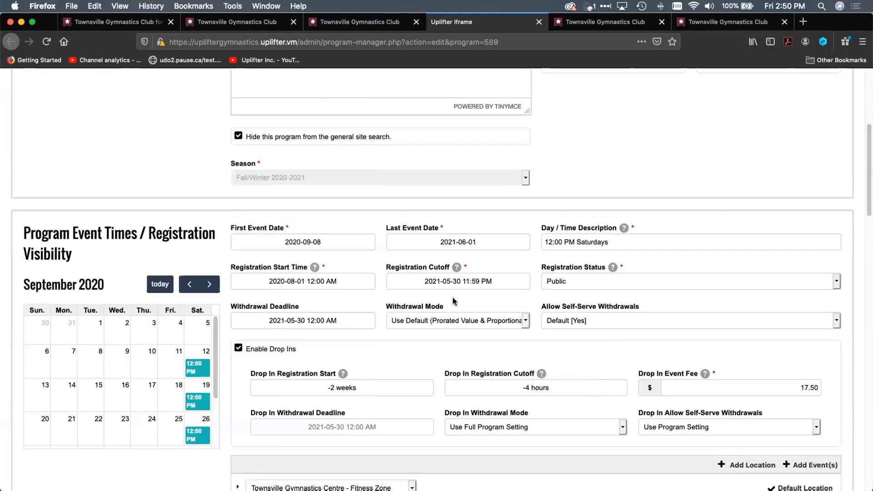
pyautogui.click(447, 322)
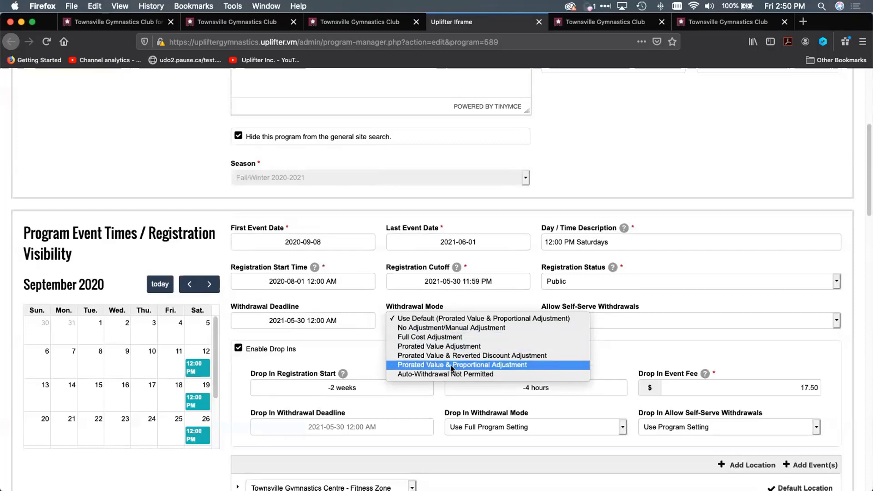
pyautogui.click(367, 348)
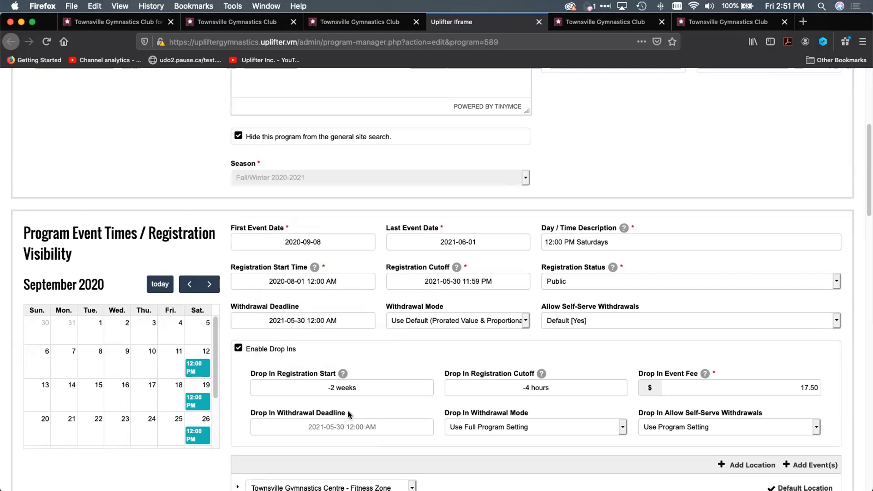
# Step: Set the program's Drop In Withdrawal Deadline to -1 day
pyautogui.click(331, 426)
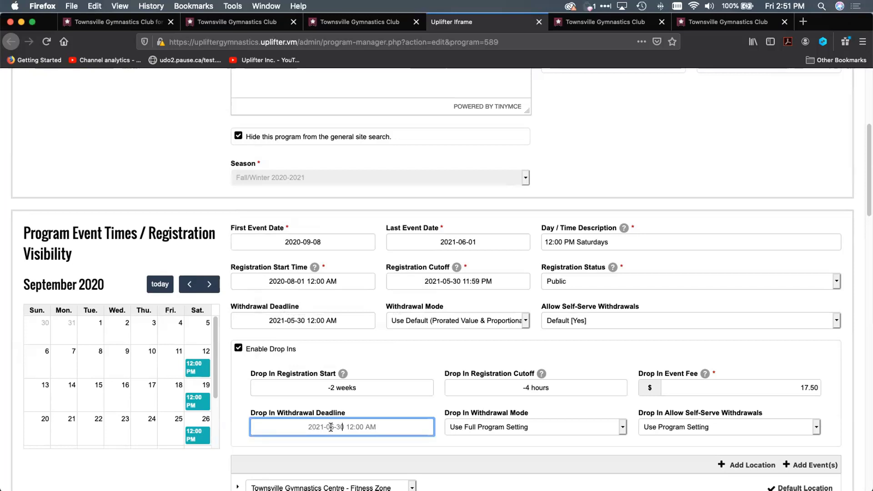
pyautogui.write('-1 ')
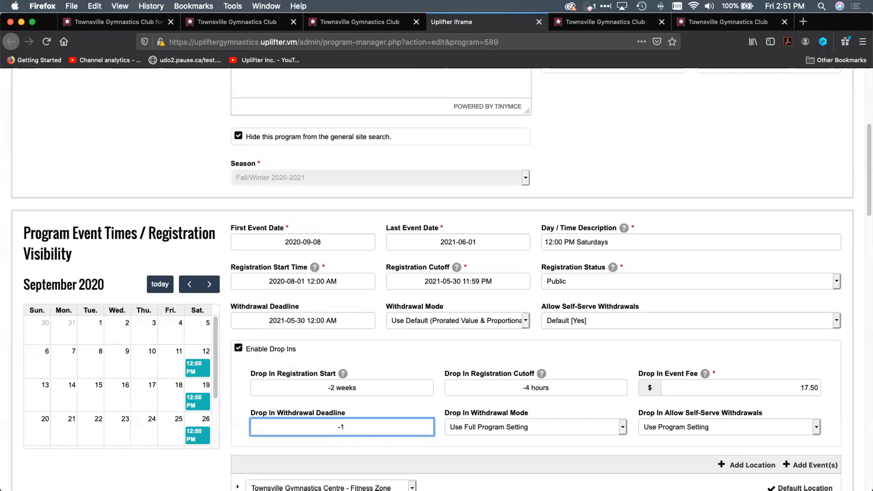
pyautogui.write('day')
pyautogui.click(375, 412)
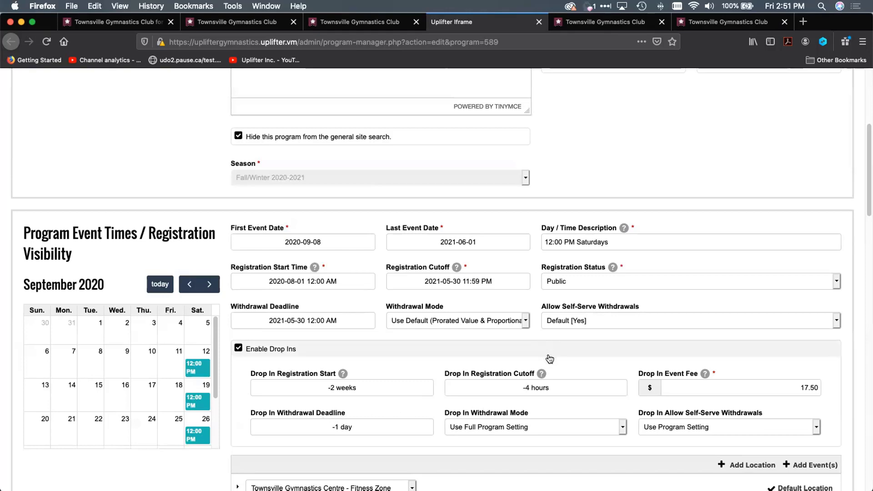
# Step: Open the withdrawal dialog for Kids - Cricket Mondays from the Registered Programs on the participant's admin profile
pyautogui.scroll(5, 549, 359)
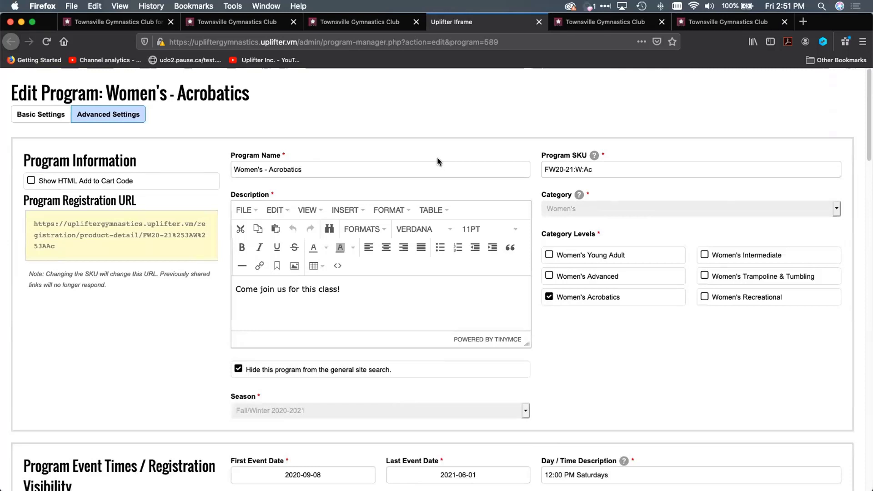
pyautogui.hotkey('ctrl', 'Tab')
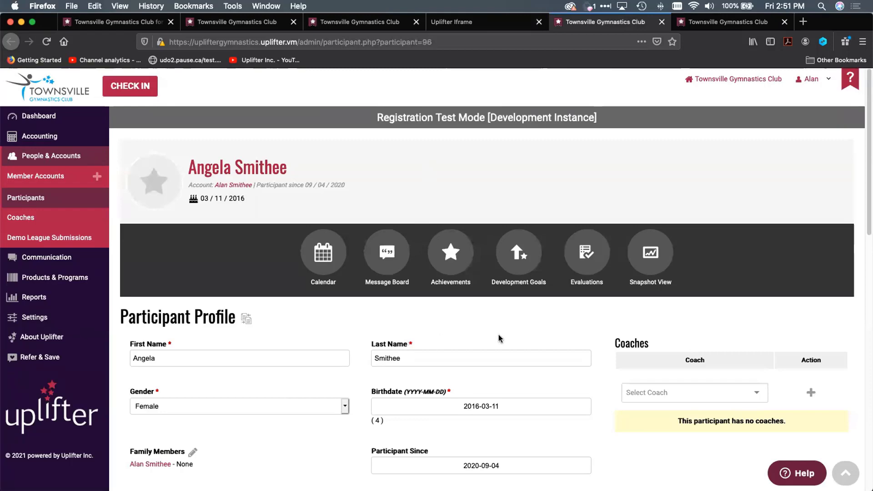
pyautogui.scroll(-1, 501, 335)
pyautogui.scroll(-10, 501, 331)
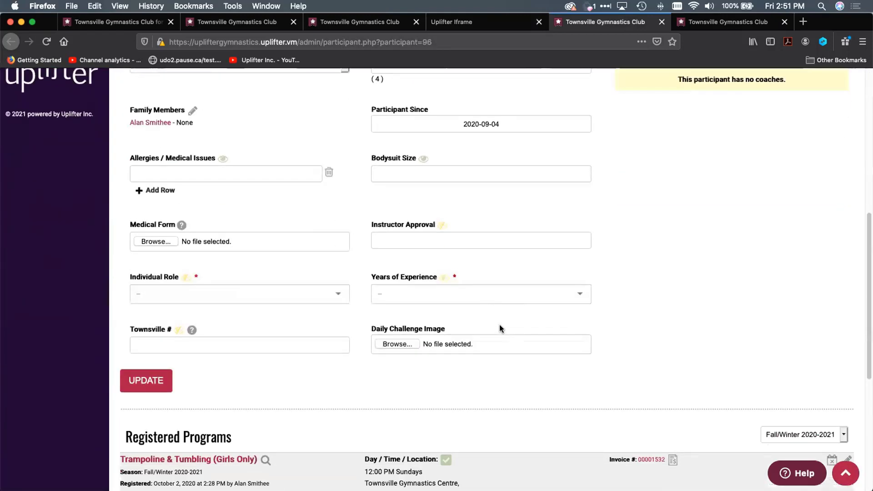
pyautogui.scroll(-5, 499, 329)
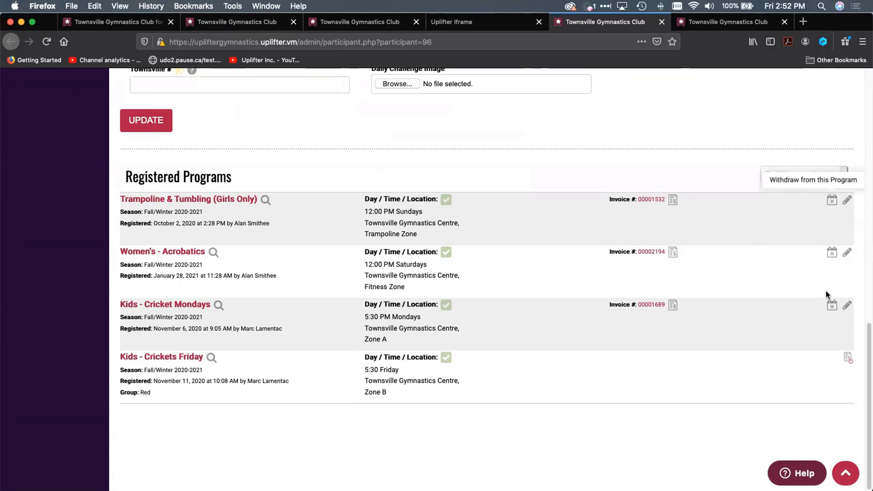
pyautogui.click(832, 307)
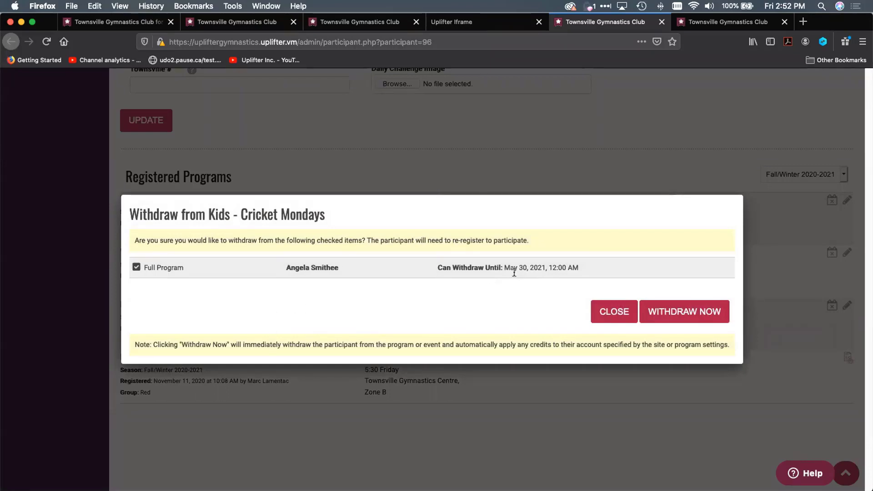
# Step: Examine the Can Withdraw Until date for the full Kids - Cricket Mondays program and close the withdrawal dialog
pyautogui.moveTo(503, 266); pyautogui.dragTo(604, 266)
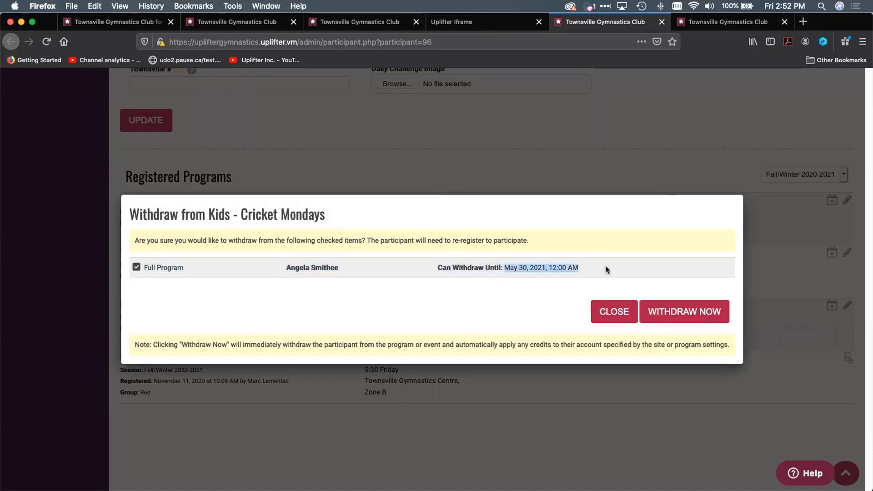
pyautogui.click(604, 266)
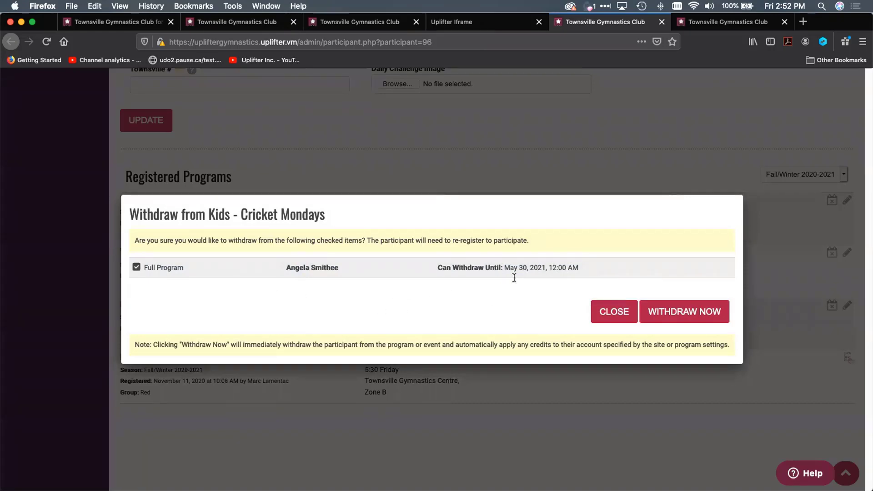
pyautogui.moveTo(503, 267); pyautogui.dragTo(586, 268)
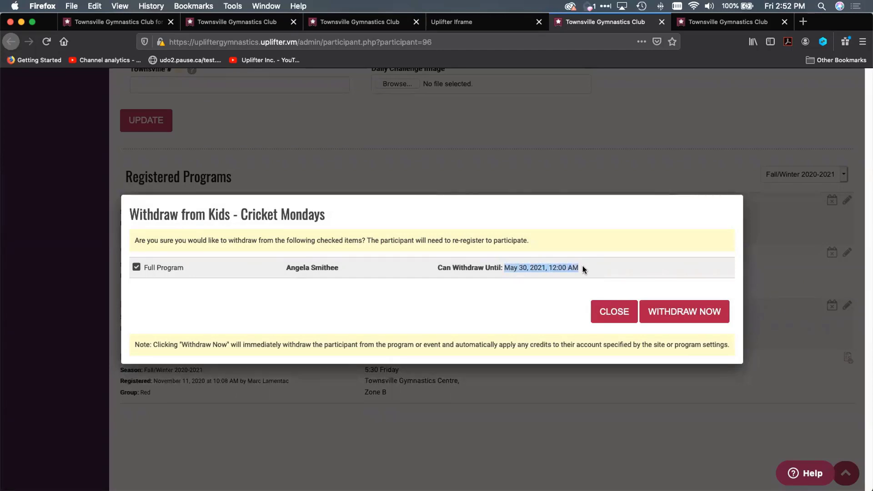
pyautogui.moveTo(495, 267); pyautogui.dragTo(591, 264)
pyautogui.click(616, 313)
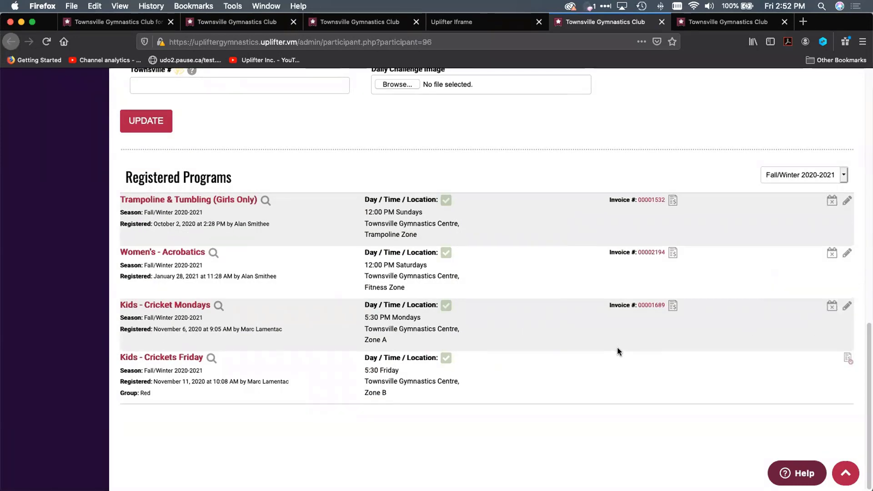
# Step: Open the participant's calendar in a separate browser tab and switch to it
pyautogui.scroll(10, 617, 347)
pyautogui.scroll(5, 587, 308)
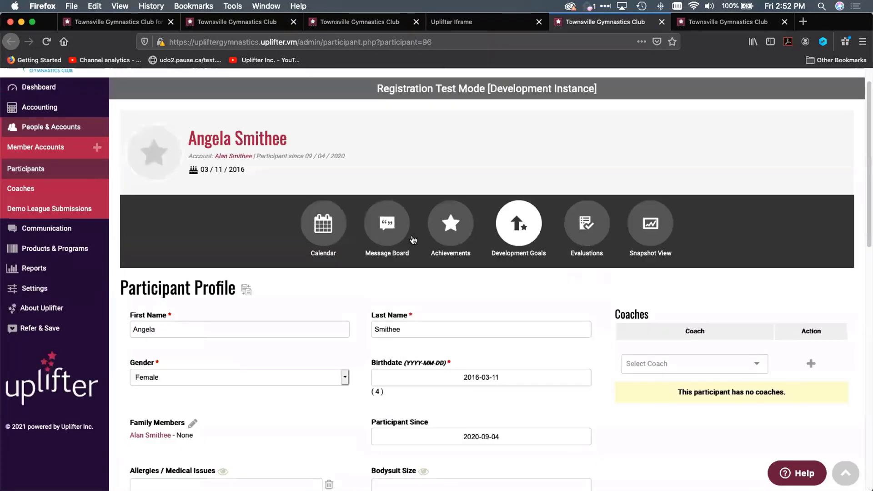
pyautogui.rightClick(323, 226)
pyautogui.click(354, 231)
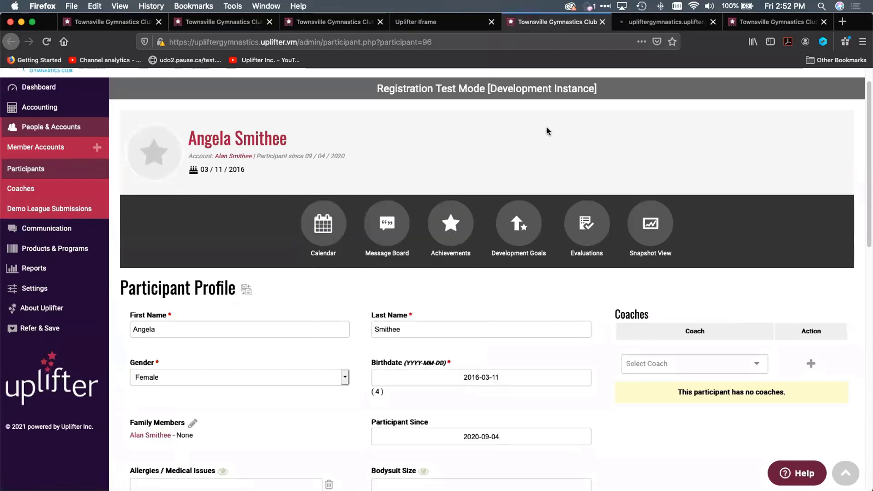
pyautogui.hotkey('ctrl', 'Tab')
pyautogui.hotkey('ctrl', 'Tab')
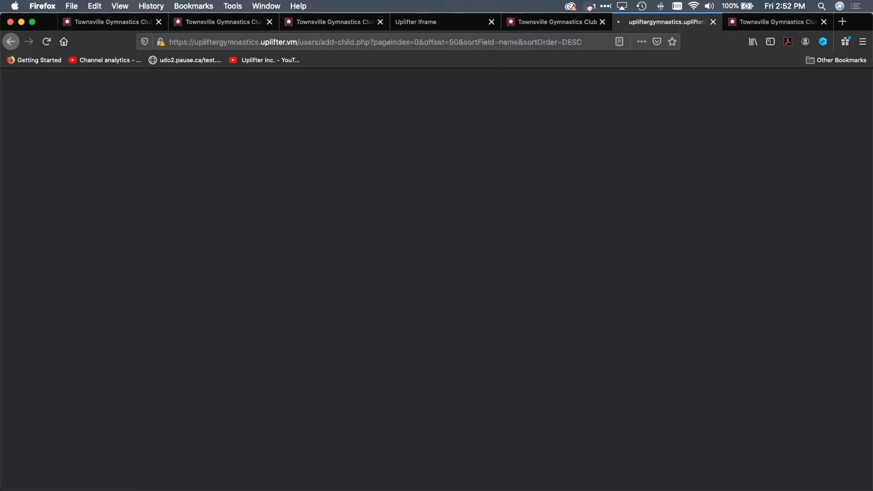
pyautogui.hotkey('ctrl', 'shift', 'Tab')
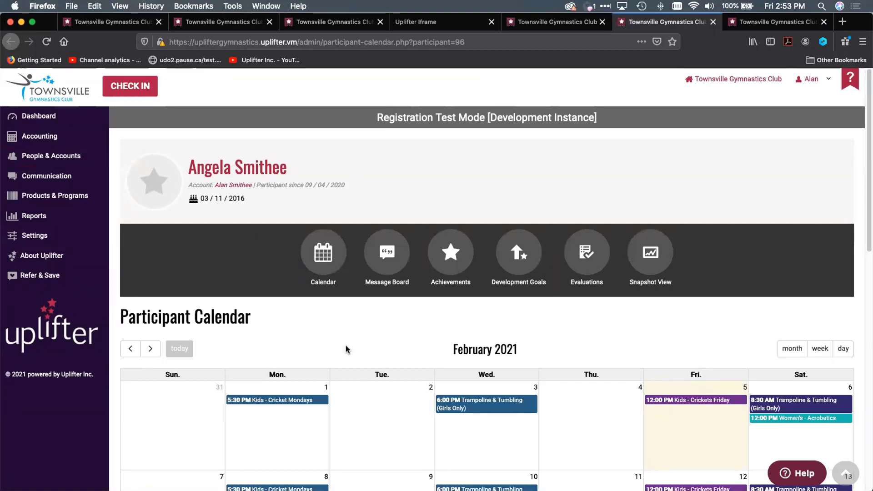
# Step: View the withdrawal option in the Kids - Cricket Mondays event details for February 15, 2021 on the Participant Calendar
pyautogui.scroll(-5, 346, 349)
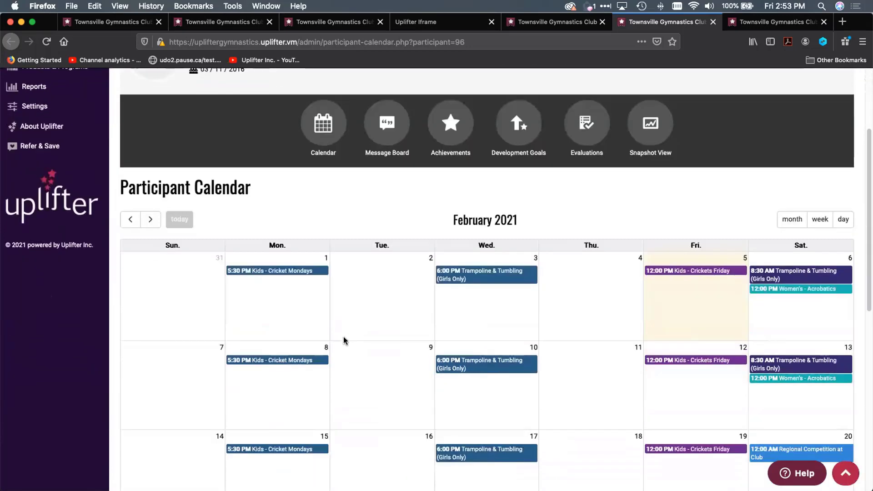
pyautogui.scroll(-2, 343, 336)
pyautogui.scroll(-2, 342, 336)
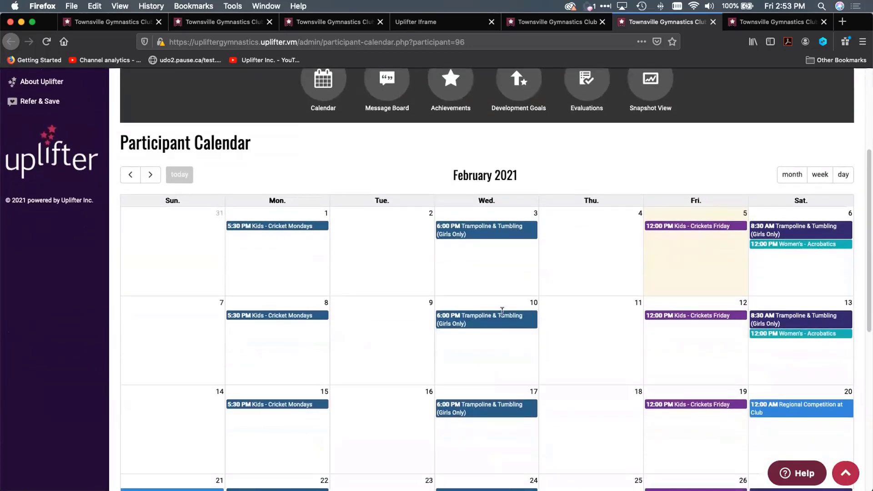
pyautogui.scroll(-3, 374, 318)
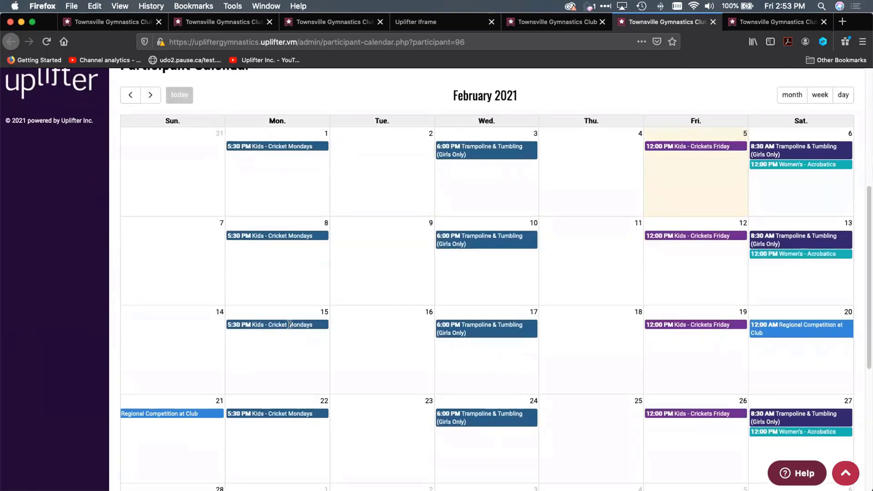
pyautogui.click(290, 324)
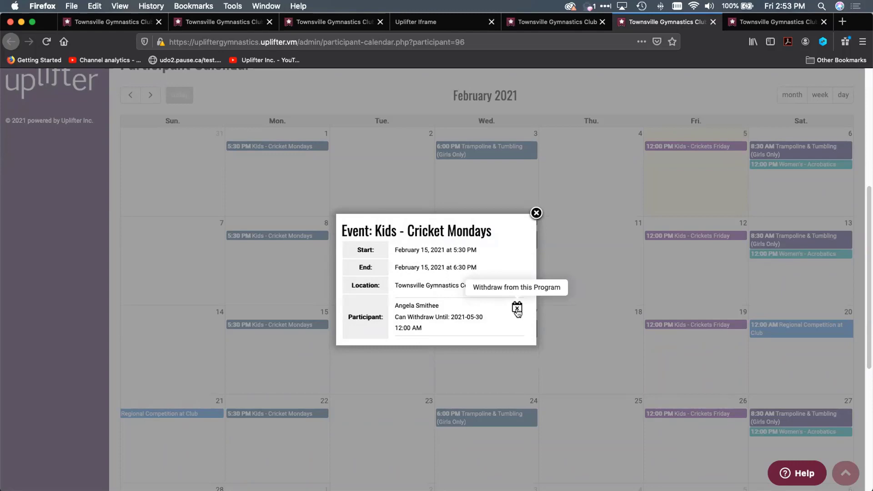
# Step: Return to the participant's profile and open the withdrawal dialog for the registered Women's - Acrobatics program
pyautogui.hotkey('ctrl', 'shift', 'Tab')
pyautogui.scroll(-5, 555, 377)
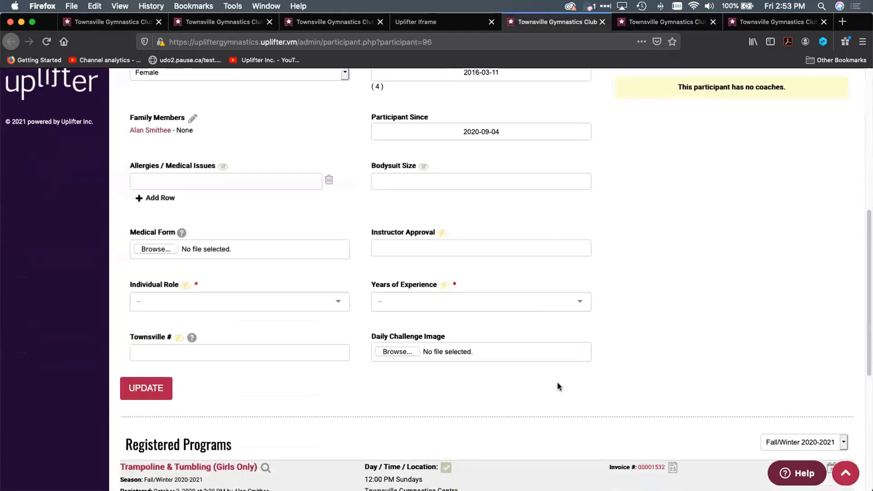
pyautogui.scroll(-4, 557, 386)
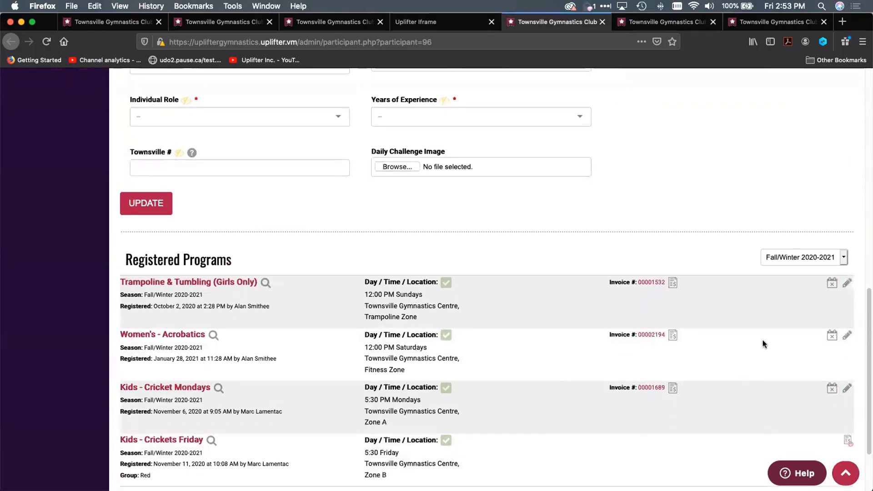
pyautogui.click(833, 342)
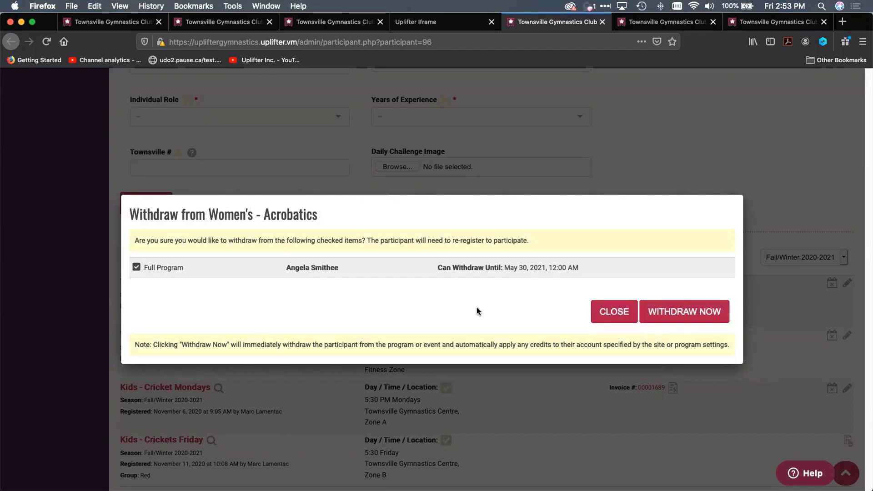
# Step: Switch to the member's account page on the club website and open the profile of the participant registered in Women's - Acrobatics
pyautogui.hotkey('ctrl', 'Tab')
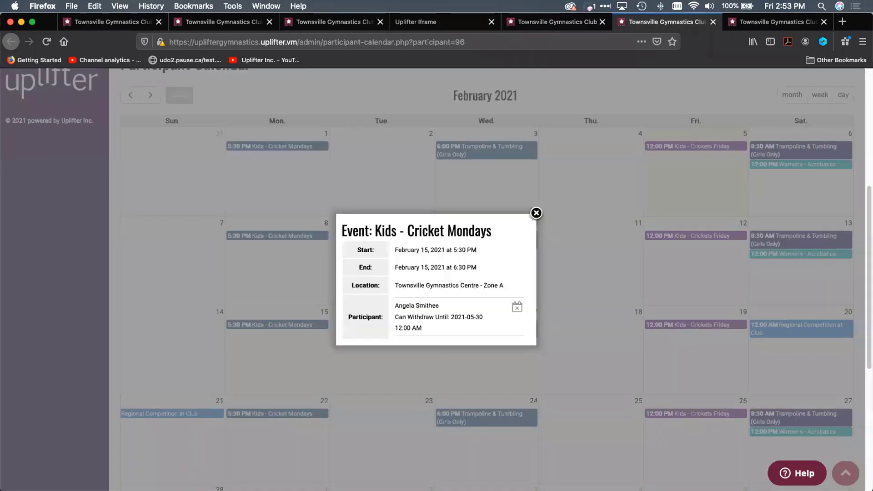
pyautogui.hotkey('ctrl', 'Tab')
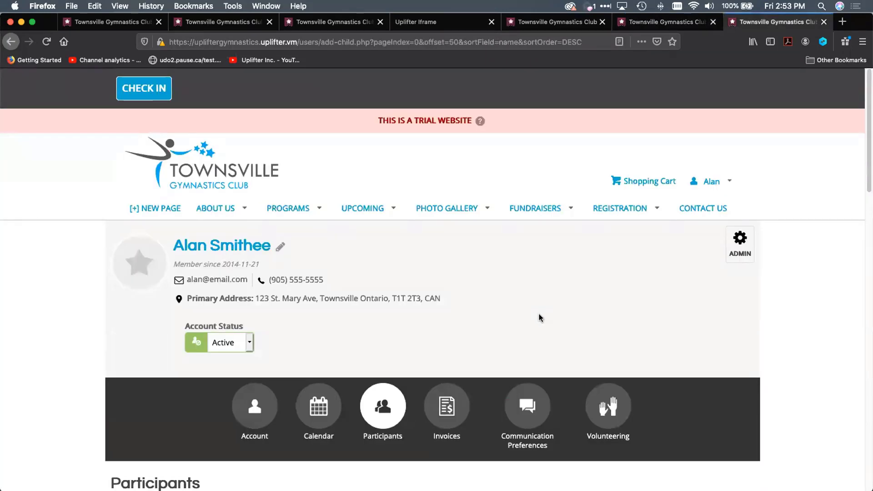
pyautogui.scroll(-5, 579, 323)
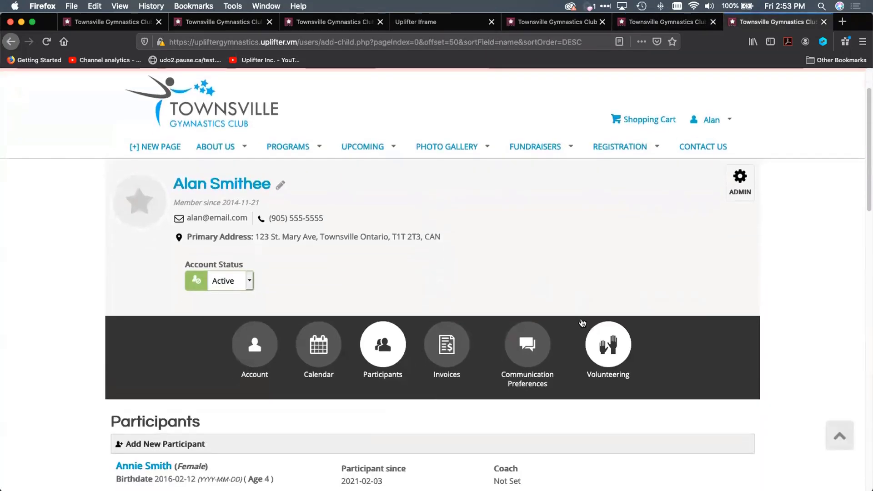
pyautogui.scroll(5, 580, 321)
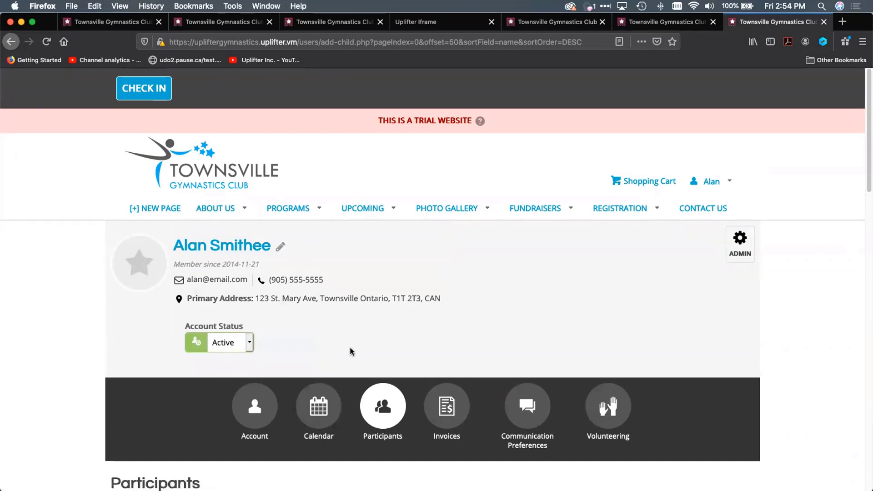
pyautogui.scroll(-7, 354, 348)
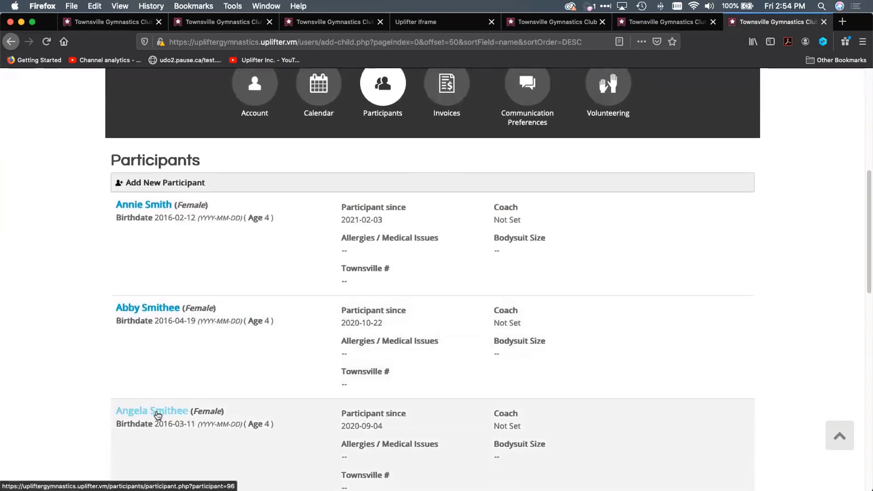
pyautogui.click(156, 412)
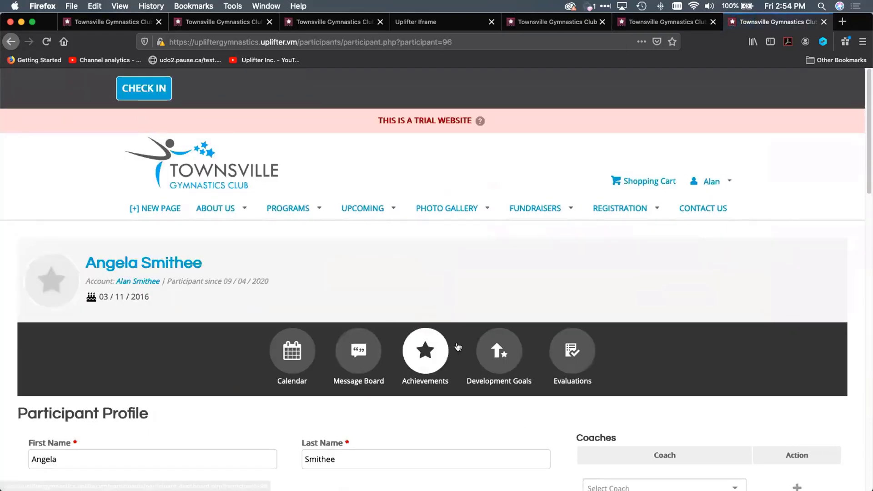
# Step: Withdraw the participant from the full Women's - Acrobatics program, review the resulting credit message, and close the dialog
pyautogui.scroll(-10, 457, 347)
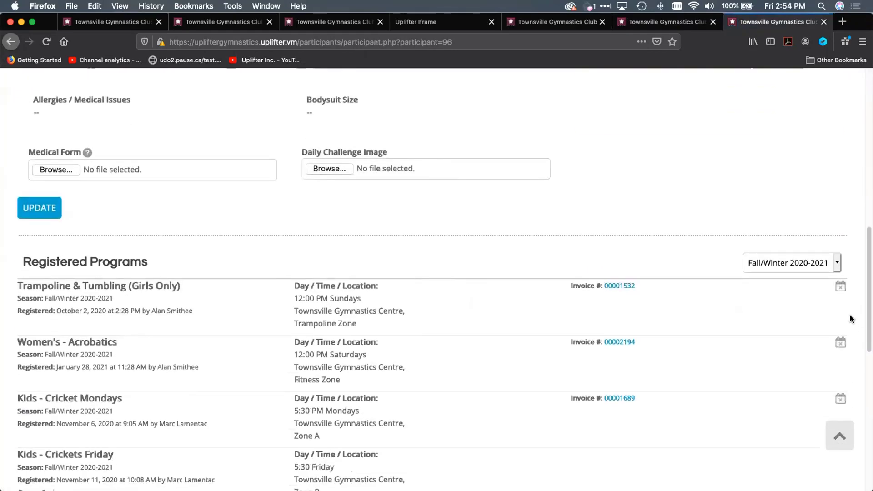
pyautogui.scroll(-4, 850, 315)
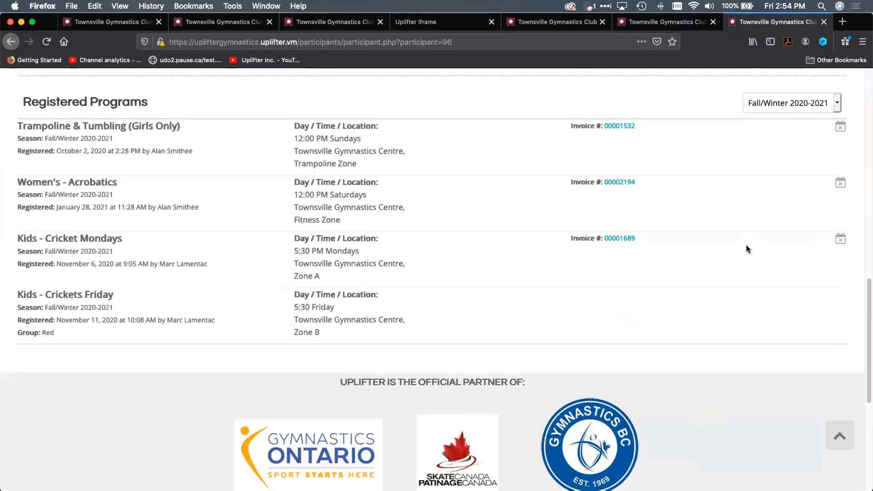
pyautogui.scroll(1, 728, 297)
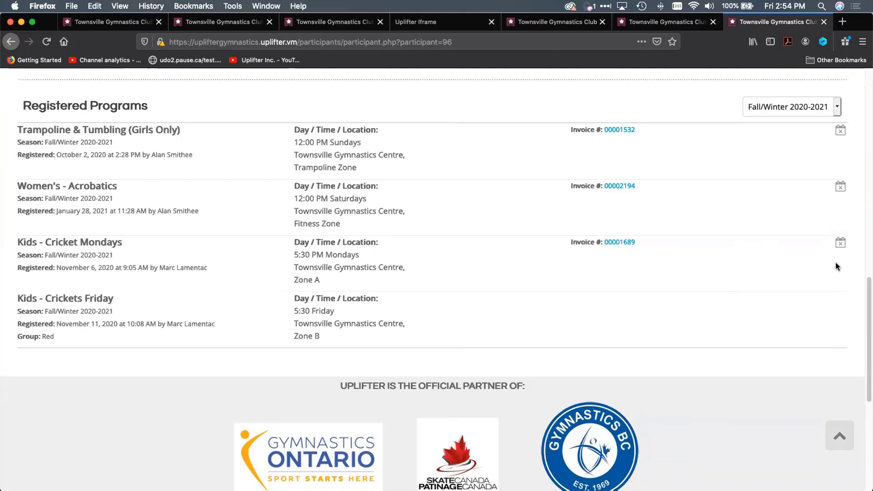
pyautogui.click(839, 187)
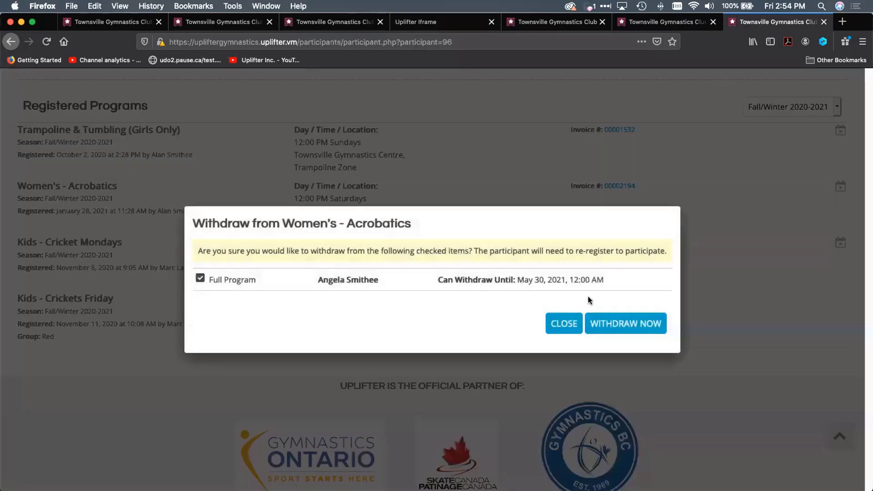
pyautogui.click(616, 324)
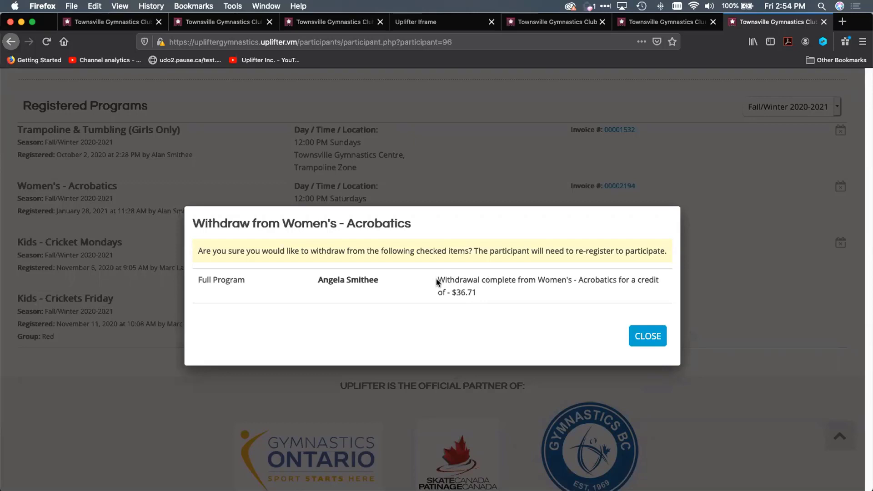
pyautogui.moveTo(435, 279); pyautogui.dragTo(496, 291)
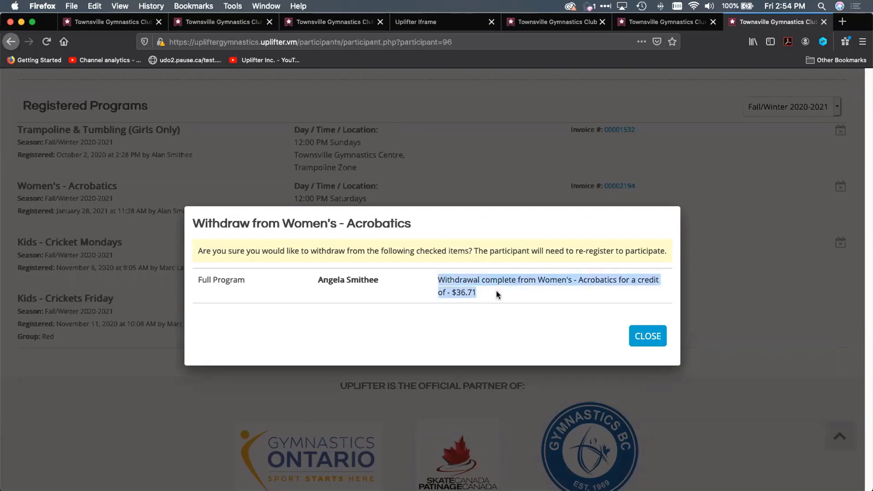
pyautogui.click(574, 283)
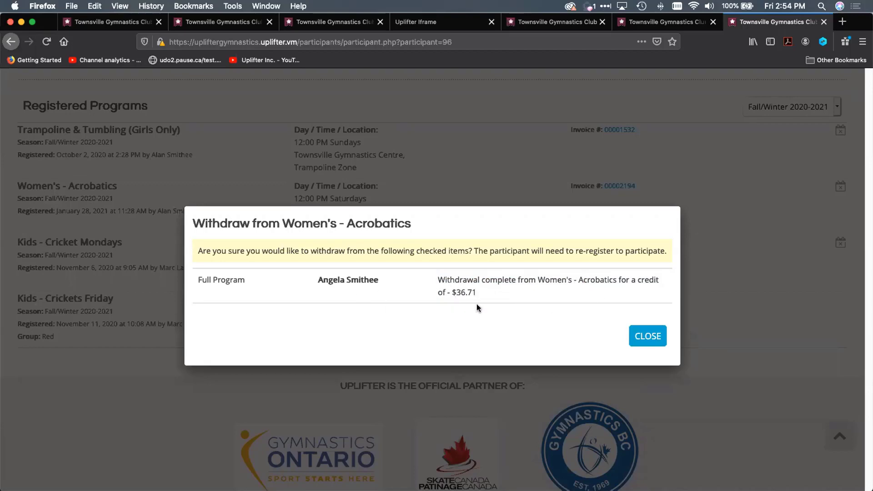
pyautogui.click(644, 337)
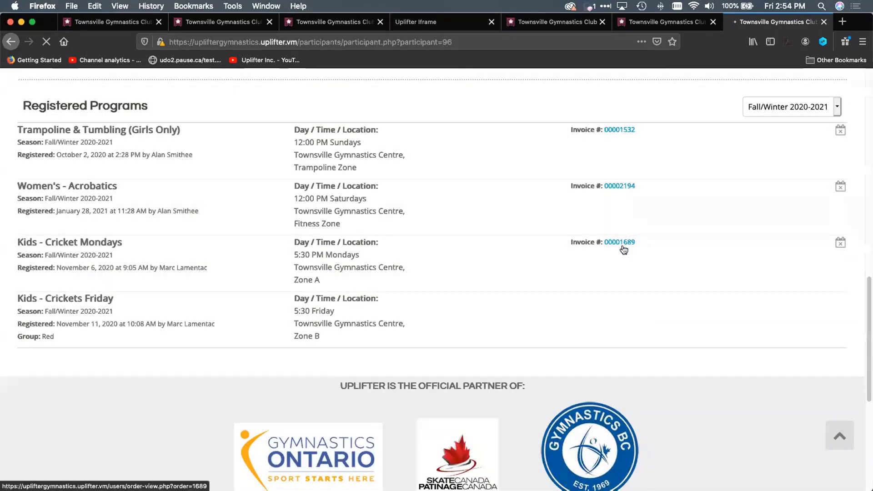
# Step: Open the invoice for the Women's - Acrobatics registration in a separate browser tab and switch to it
pyautogui.rightClick(624, 248)
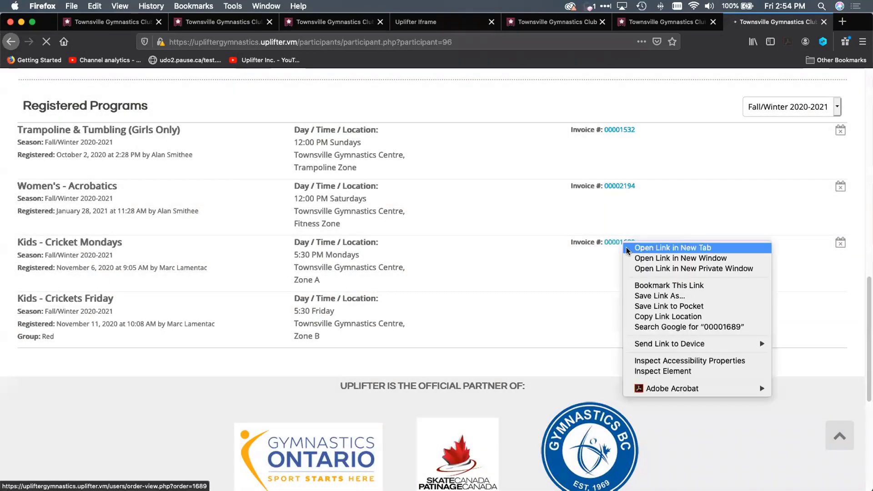
pyautogui.click(611, 189)
pyautogui.rightClick(612, 189)
pyautogui.click(616, 190)
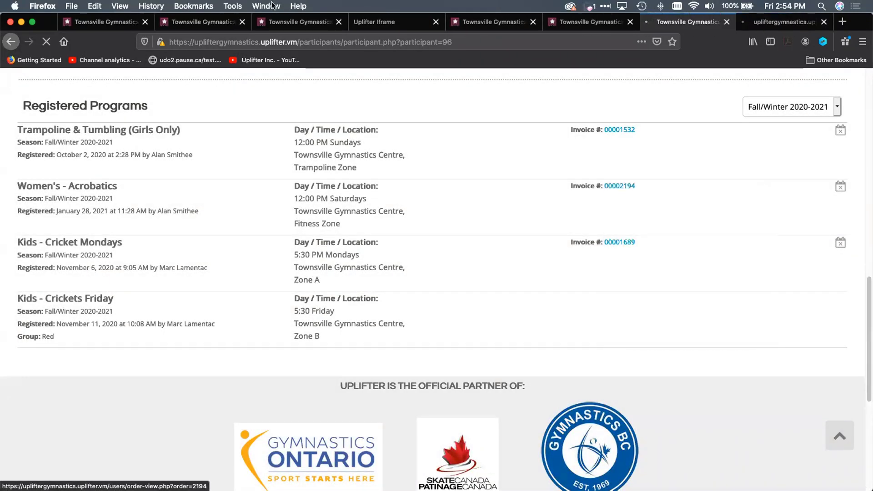
pyautogui.click(771, 21)
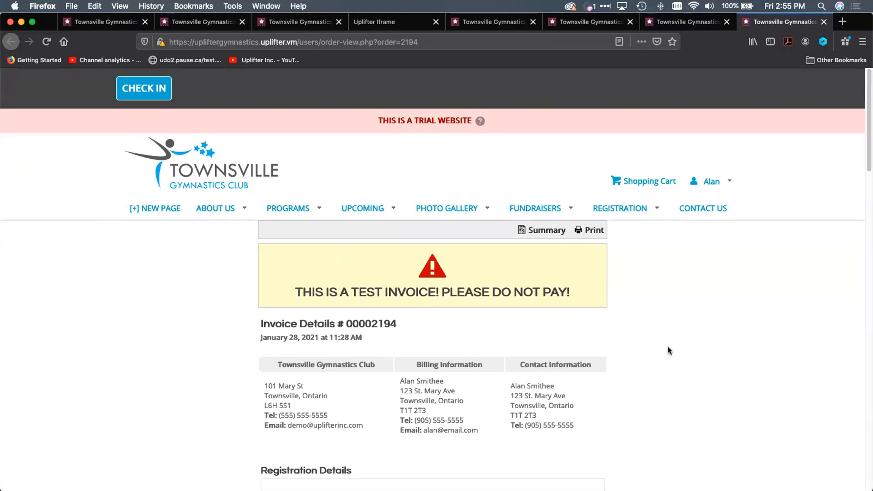
# Step: Examine the participant's withdrawal date and the adjusted Women's - Acrobatics fee in the invoice's registration details
pyautogui.scroll(-3, 667, 347)
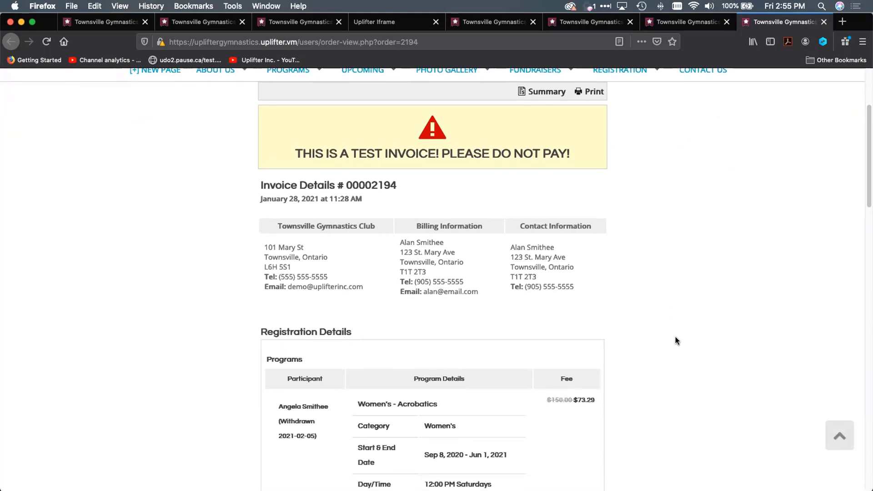
pyautogui.scroll(-1, 677, 335)
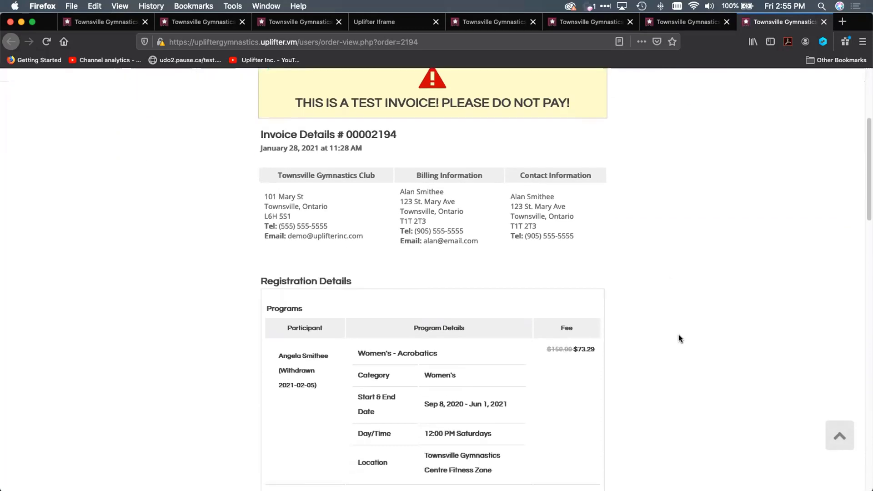
pyautogui.scroll(1, 689, 346)
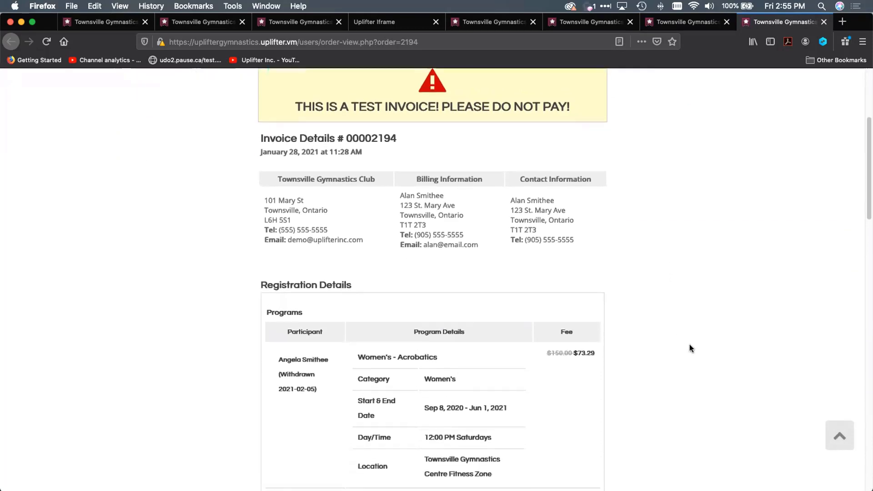
pyautogui.scroll(1, 689, 347)
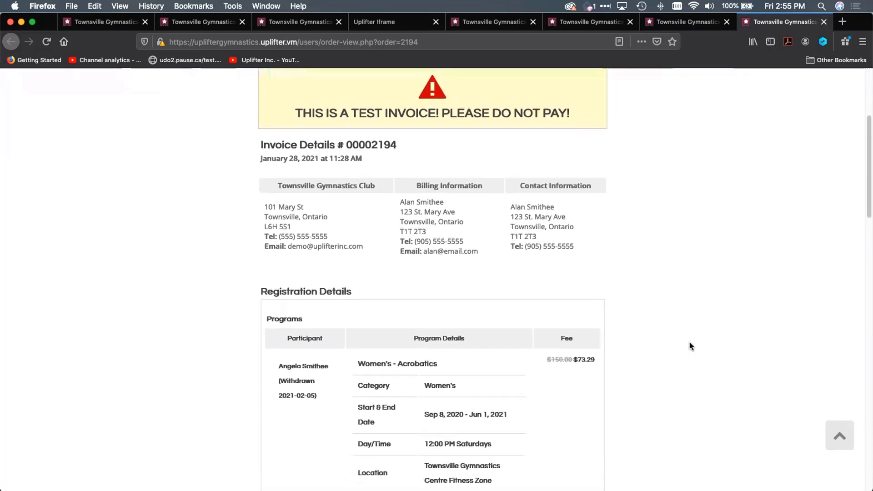
pyautogui.scroll(-1, 690, 342)
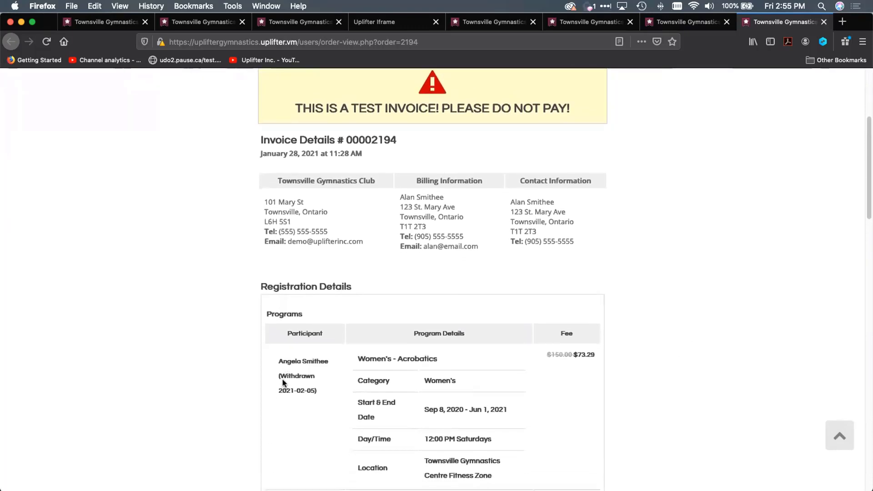
pyautogui.moveTo(276, 378); pyautogui.dragTo(326, 391)
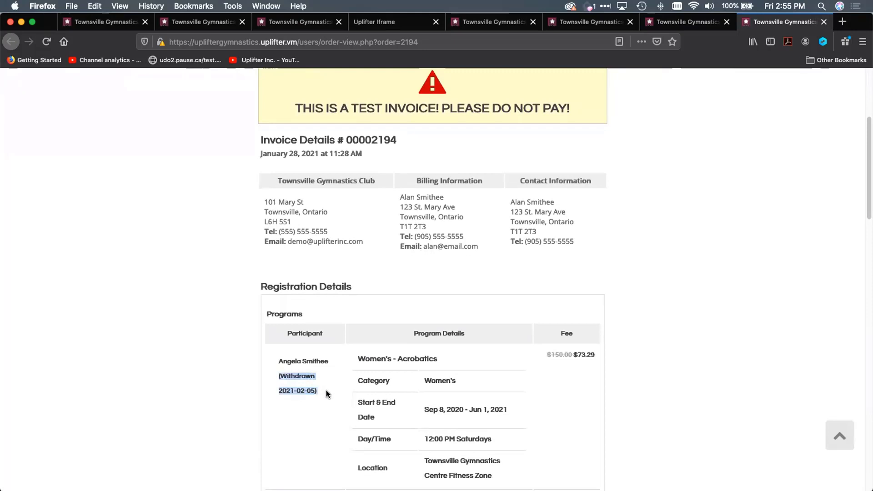
pyautogui.moveTo(578, 355); pyautogui.dragTo(605, 354)
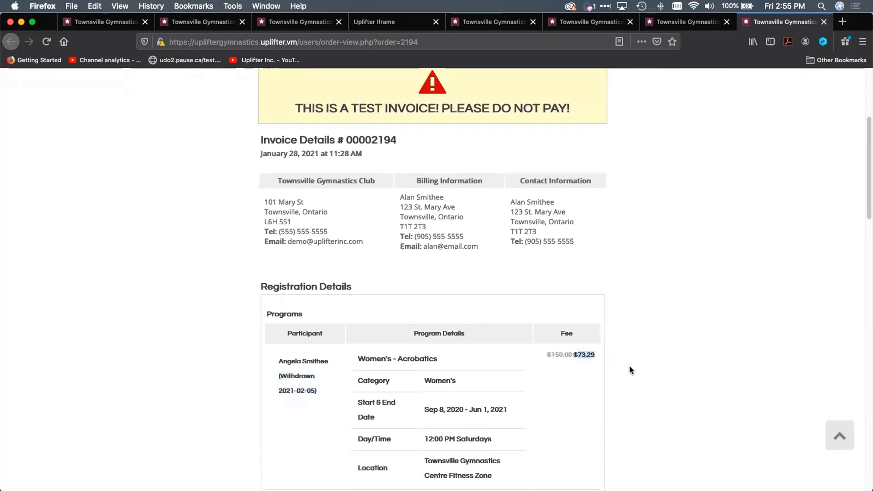
# Step: Examine the gift certificate transactions and their status in the invoice's Payment Details, then return to the start of the invoice
pyautogui.scroll(-3, 630, 367)
pyautogui.scroll(-10, 640, 363)
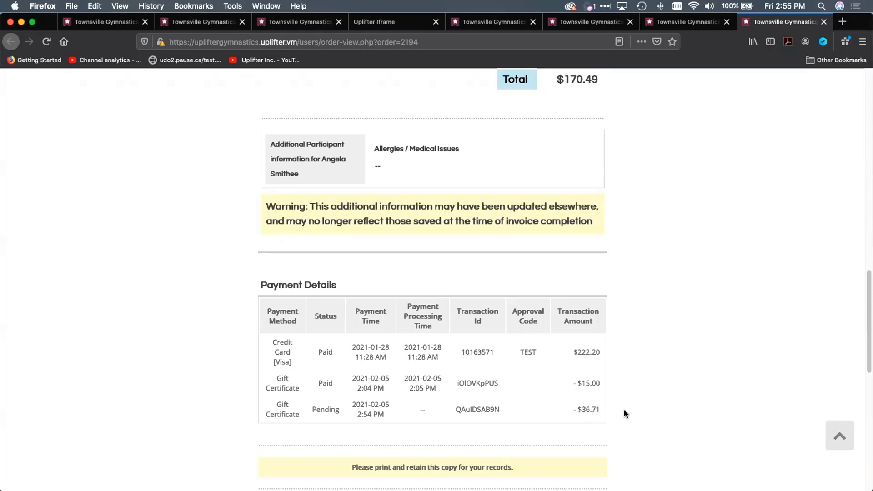
pyautogui.scroll(-3, 330, 407)
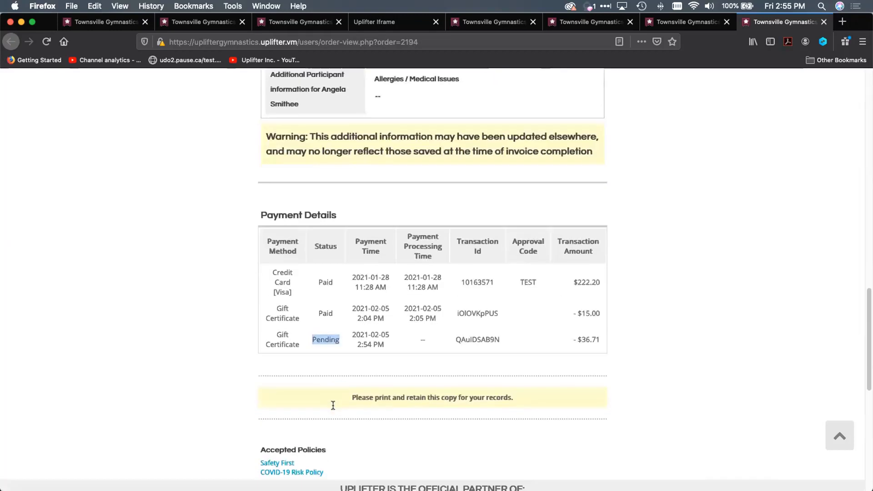
pyautogui.scroll(-5, 332, 404)
pyautogui.scroll(4, 335, 403)
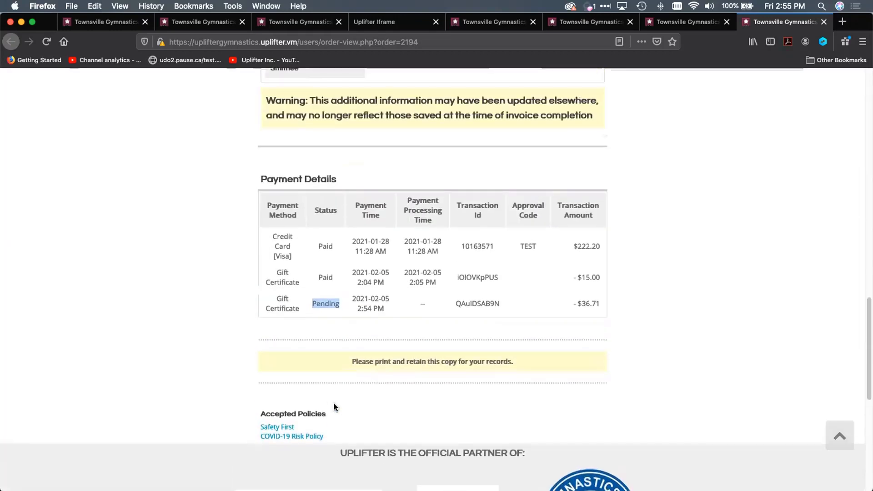
pyautogui.scroll(4, 334, 402)
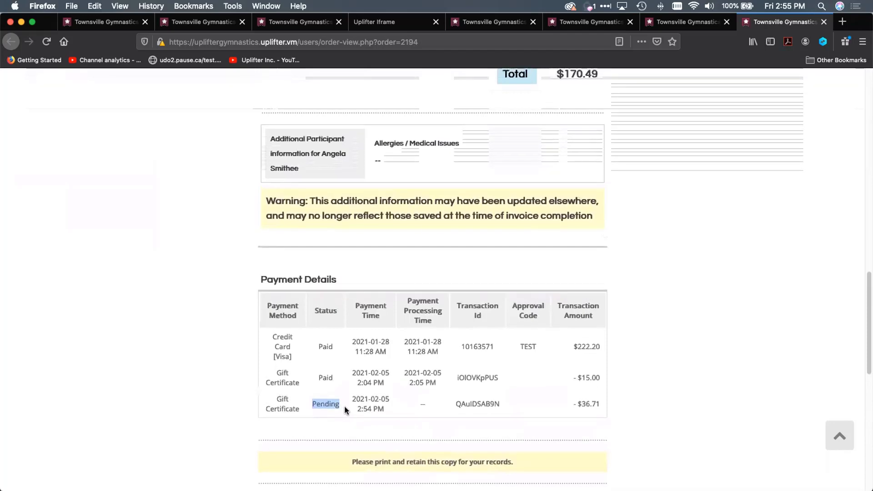
pyautogui.scroll(10, 453, 399)
pyautogui.scroll(3, 454, 399)
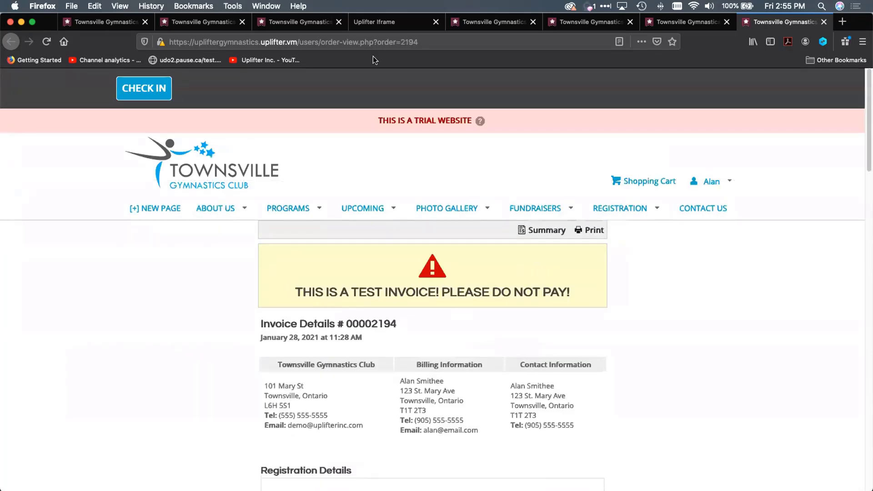
# Step: Switch to the admin version of the invoice and open the withdrawn Women's - Acrobatics registration for editing to view its adjustments
pyautogui.press('super+2')
pyautogui.scroll(-10, 316, 356)
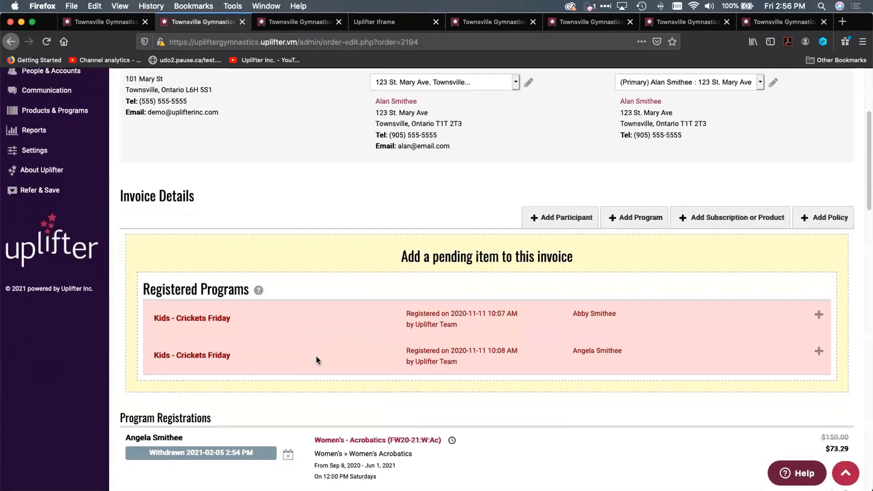
pyautogui.scroll(3, 317, 359)
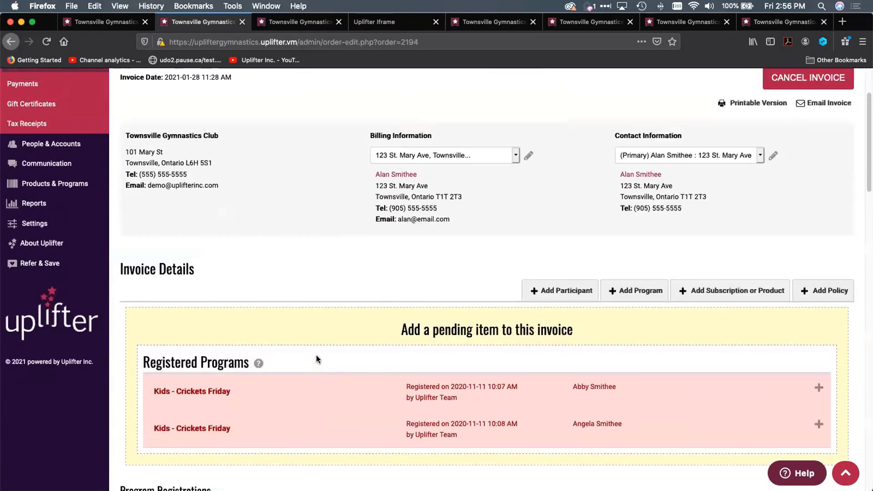
pyautogui.scroll(-5, 316, 359)
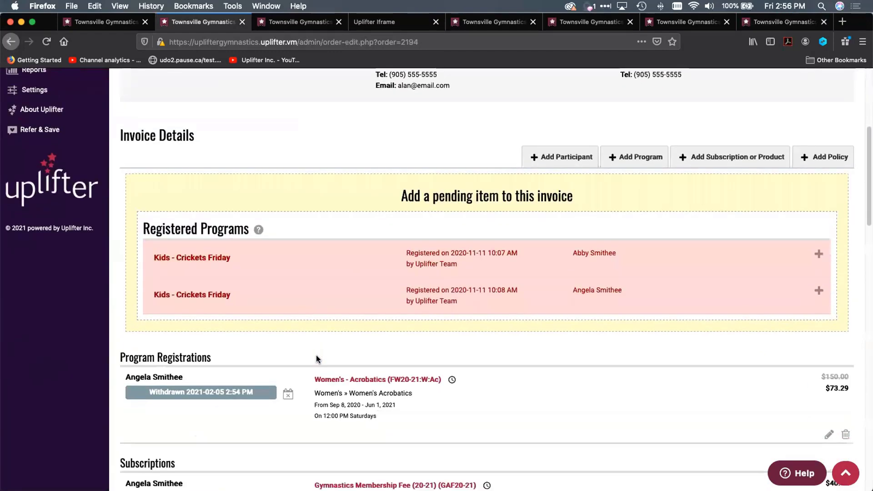
pyautogui.scroll(1, 316, 359)
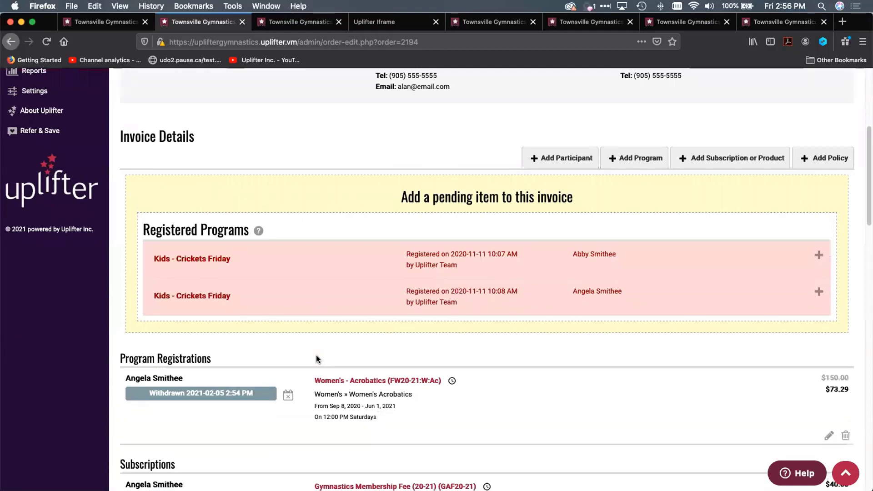
pyautogui.scroll(-5, 316, 359)
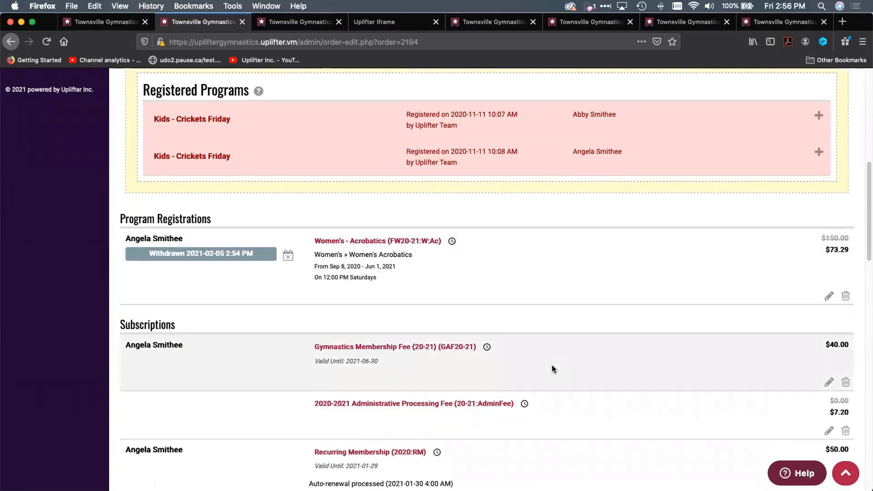
pyautogui.click(827, 298)
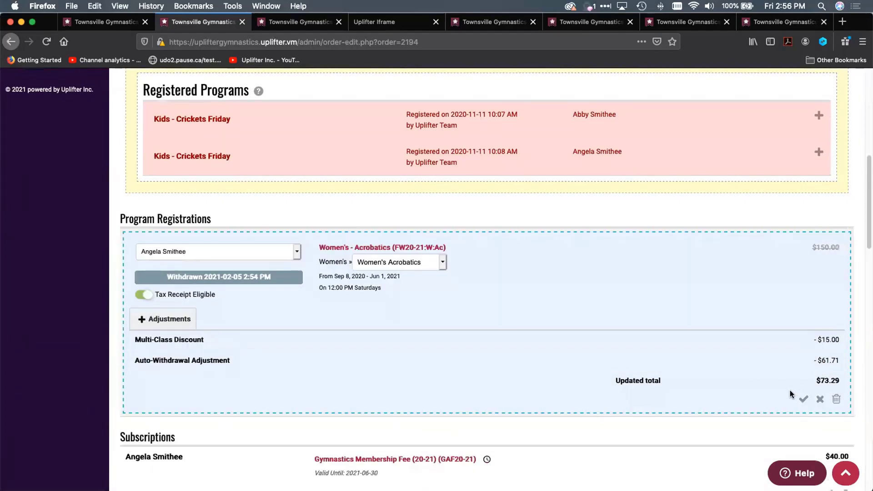
# Step: Examine the invoice's gift certificate refunds and the private note about the automatic withdrawal from Women's - Acrobatics
pyautogui.scroll(-14, 789, 394)
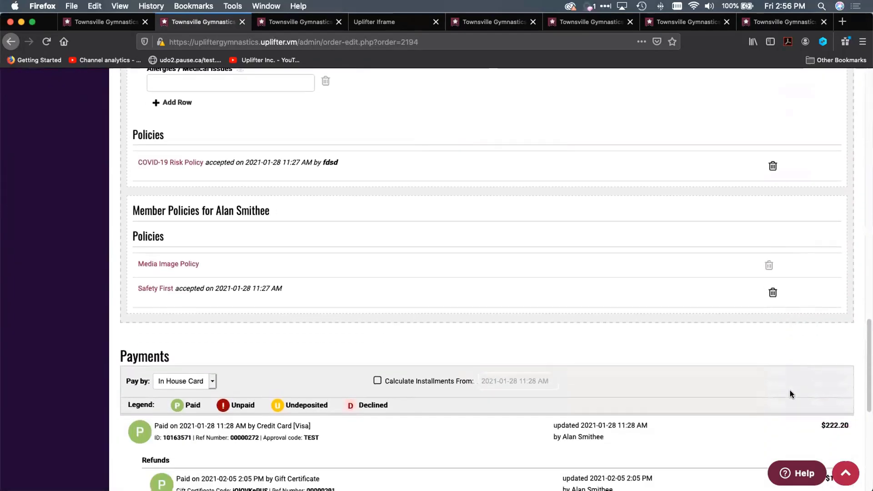
pyautogui.scroll(-7, 790, 393)
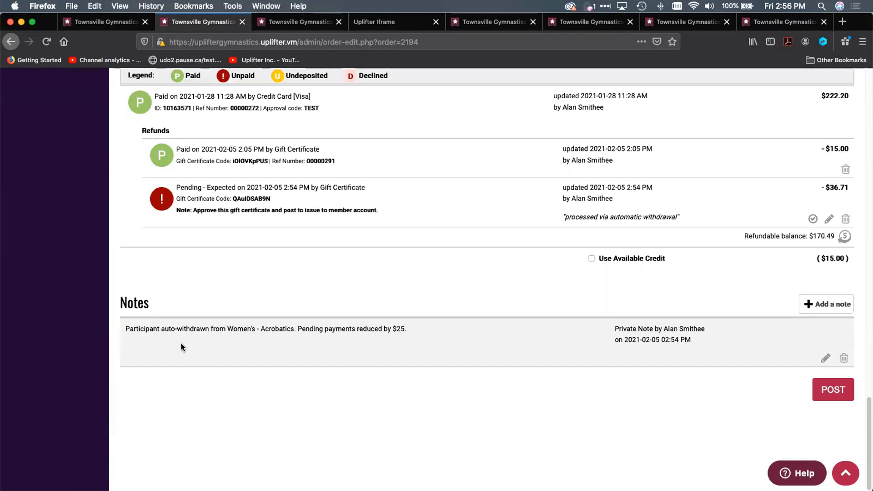
pyautogui.moveTo(126, 328); pyautogui.dragTo(435, 329)
pyautogui.click(127, 344)
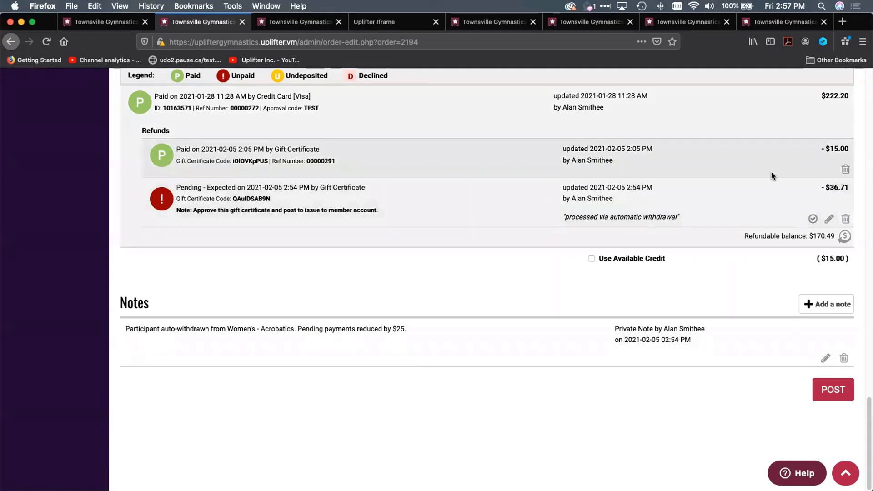
# Step: Recheck the registration's withdrawal adjustment against the pending gift certificate refund, and post the invoice
pyautogui.scroll(9, 771, 171)
pyautogui.scroll(7, 775, 175)
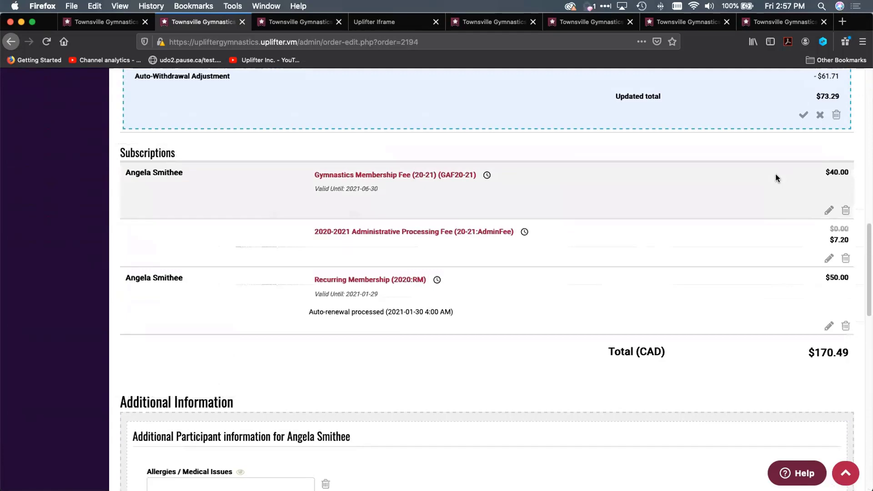
pyautogui.scroll(5, 775, 175)
pyautogui.scroll(-8, 776, 176)
pyautogui.scroll(-12, 777, 177)
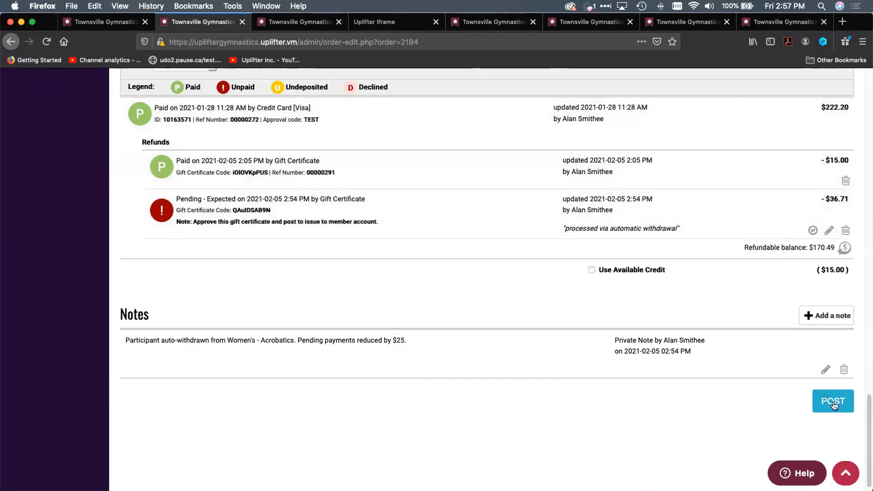
pyautogui.click(833, 401)
# Step: Open the Gift Certificates page from the Accounting section in a separate browser tab and switch to it
pyautogui.scroll(15, 250, 319)
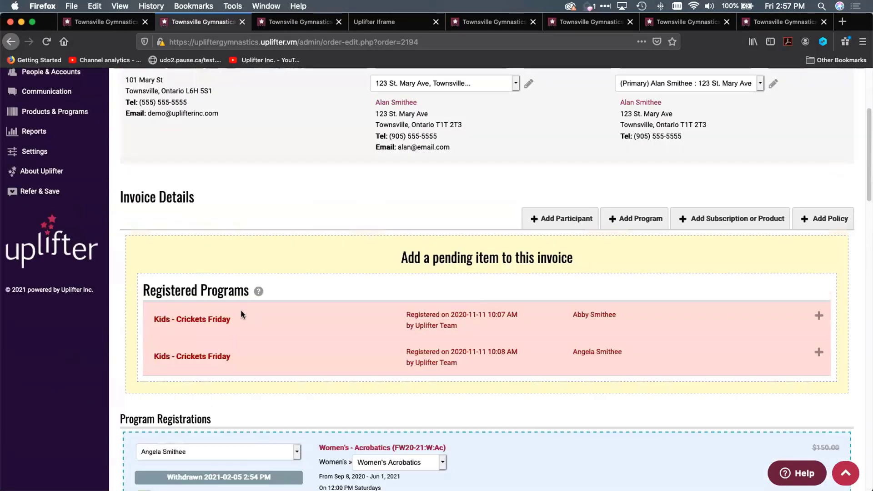
pyautogui.rightClick(36, 199)
pyautogui.click(86, 201)
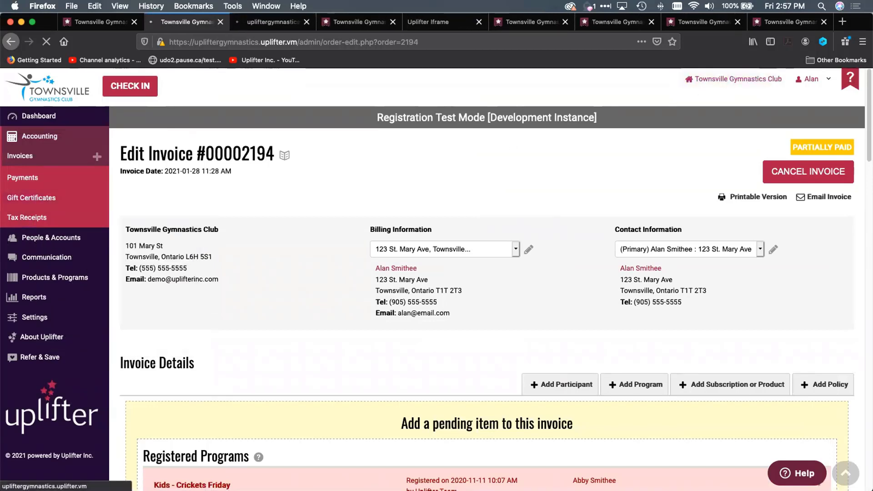
pyautogui.hotkey('ctrl', 'Tab')
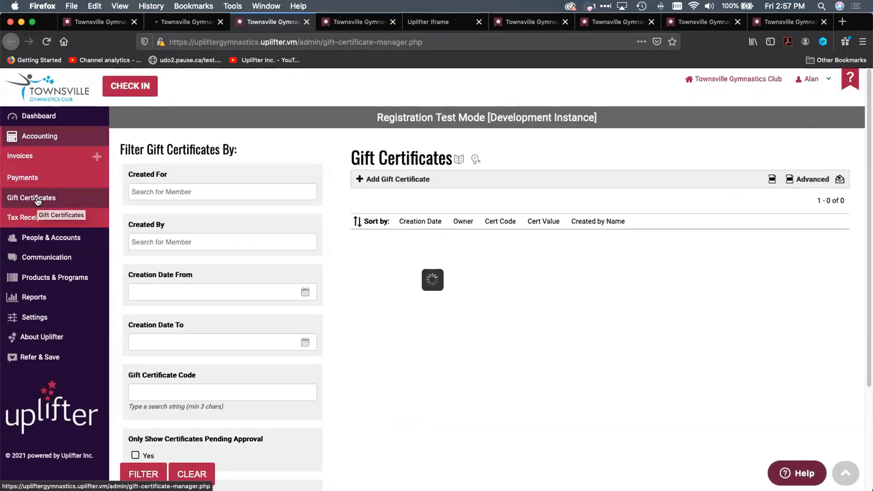
# Step: Filter the gift certificates to show only those pending approval and review the filtered list
pyautogui.scroll(-3, 282, 321)
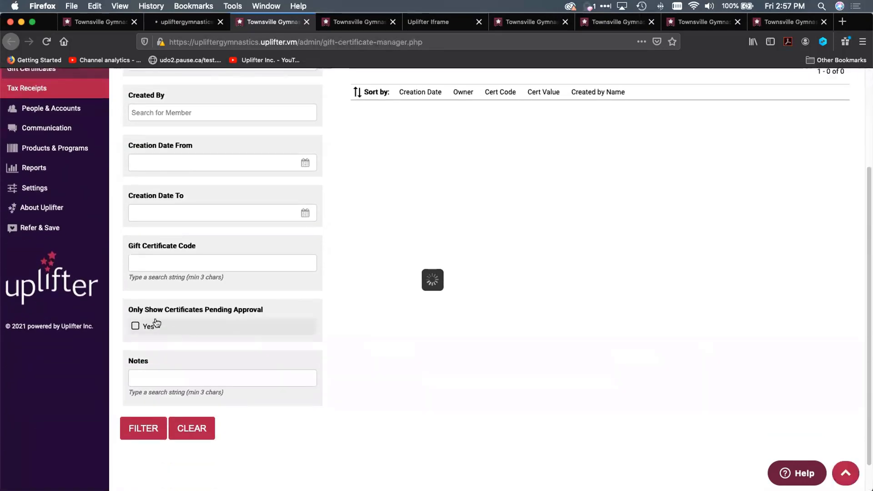
pyautogui.click(136, 326)
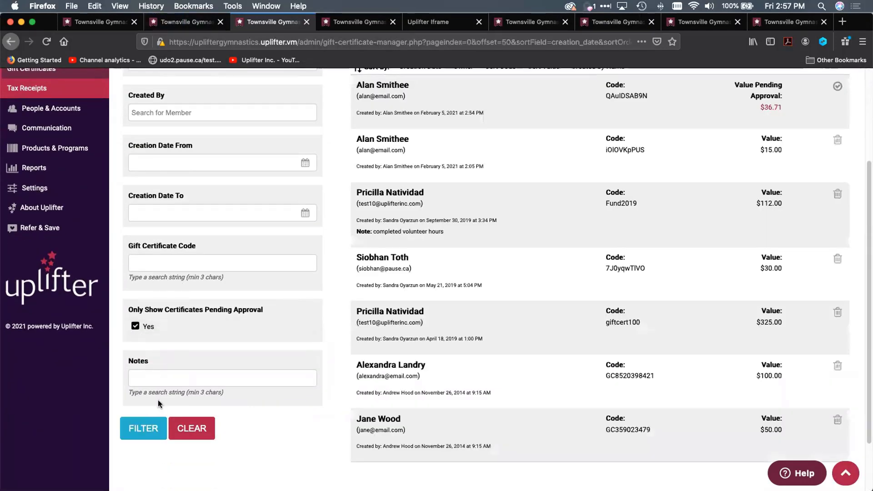
pyautogui.click(143, 430)
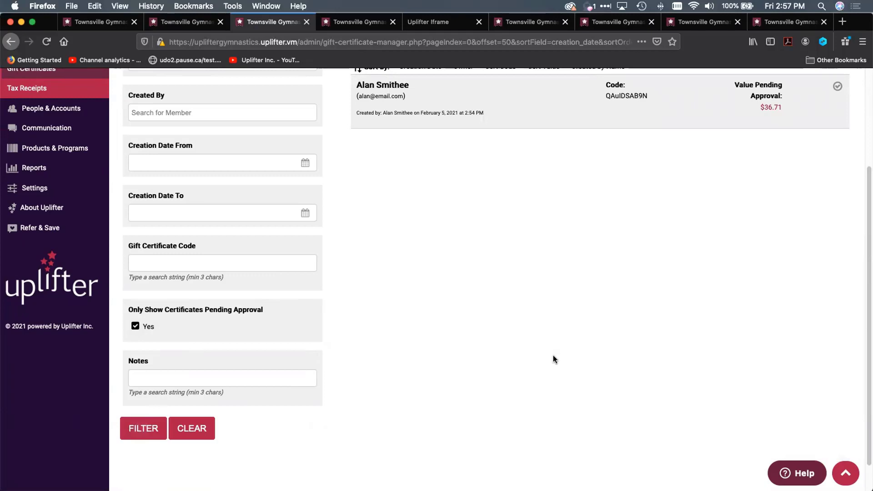
pyautogui.scroll(3, 552, 355)
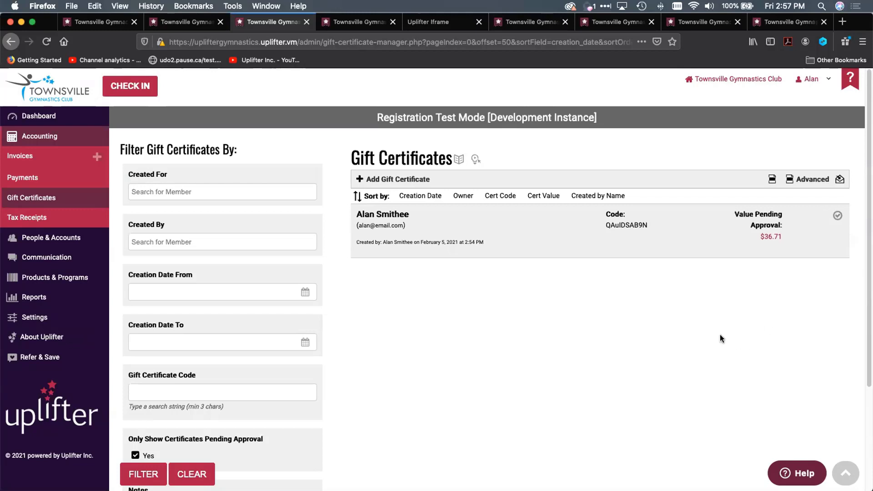
pyautogui.scroll(-1, 719, 335)
pyautogui.scroll(1, 720, 335)
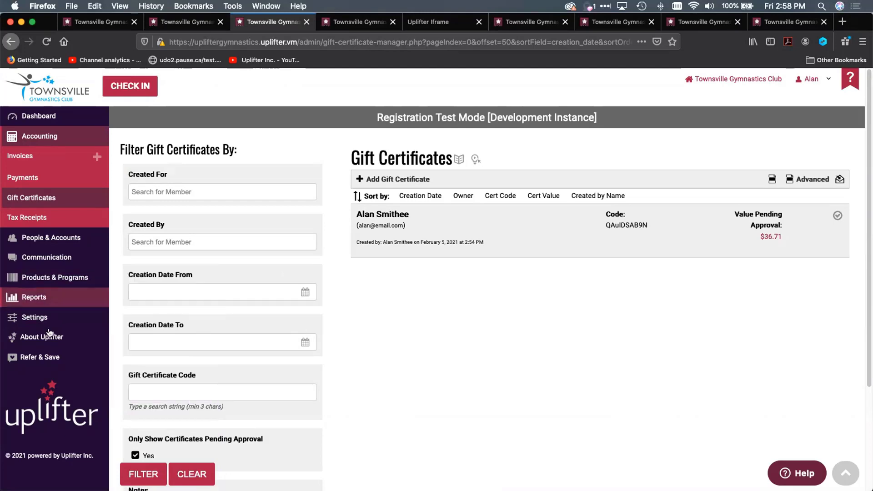
# Step: Open the Refer & Save form and examine the offer, contact fields and referral message
pyautogui.click(46, 359)
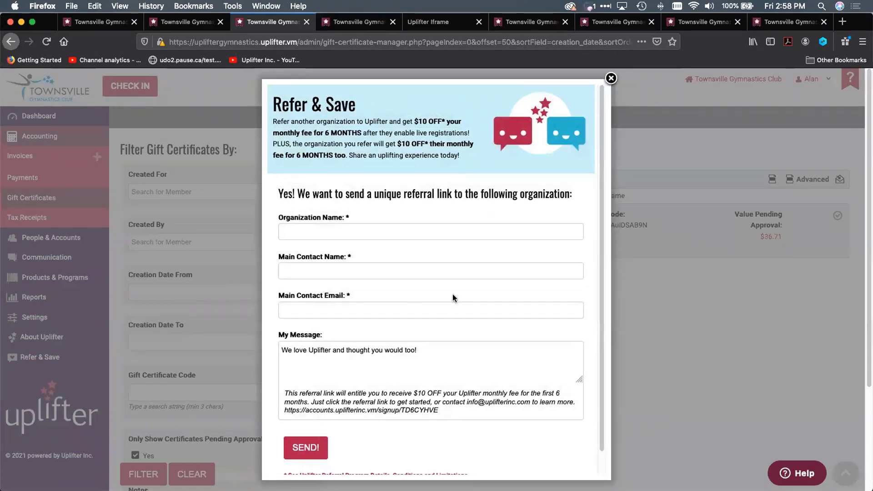
pyautogui.scroll(-1, 453, 294)
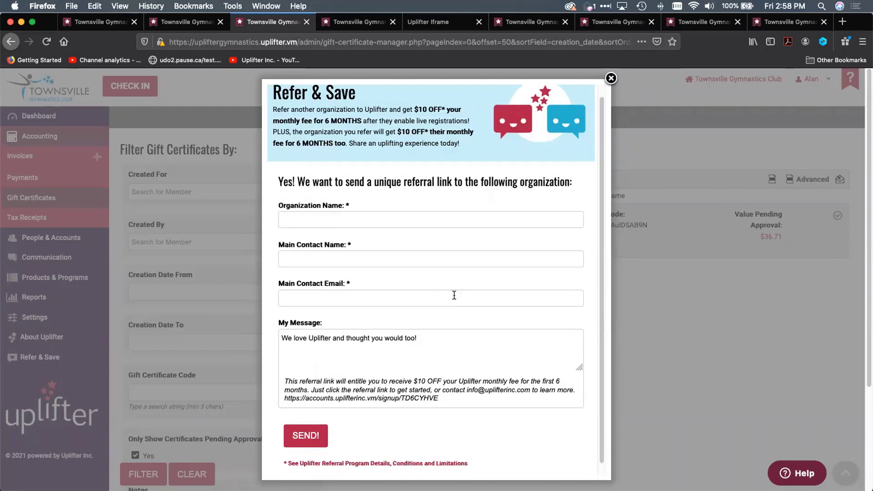
pyautogui.scroll(1, 453, 296)
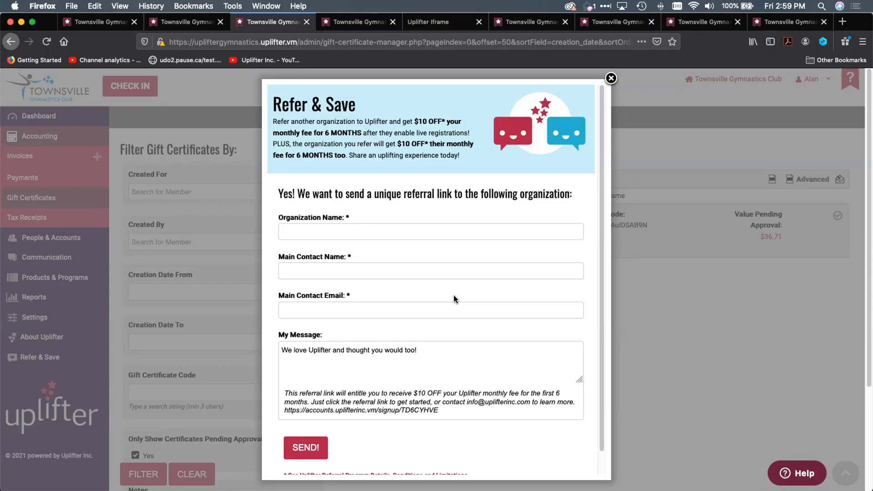
pyautogui.click(447, 358)
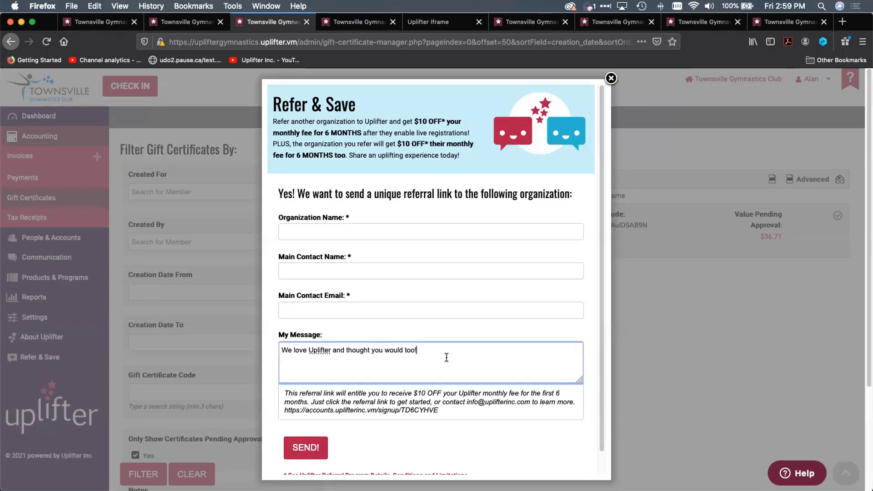